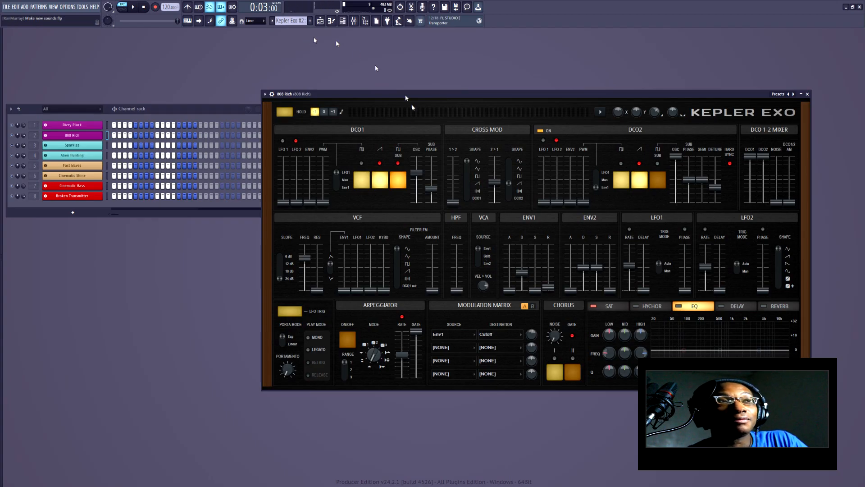
Adjust the 808 Rich patch's velocity-to-volume amount and set its VCA source to Gate
mouse_move(483, 285)
left_mouse_down()
mouse_move(483, 296)
mouse_move(483, 270)
left_mouse_up()
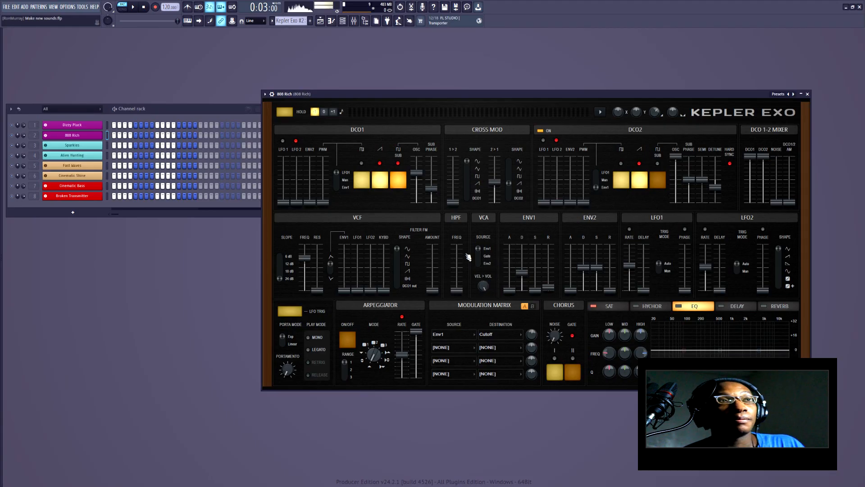
left_click(478, 256)
left_click(483, 266)
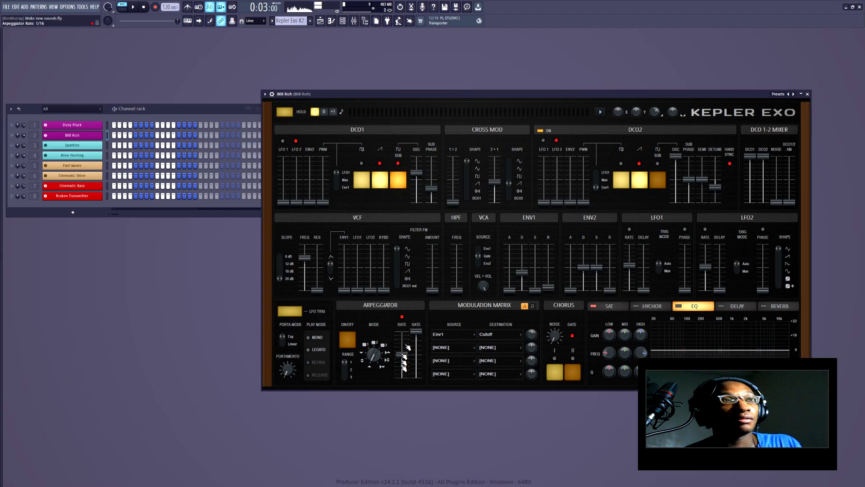
left_click(483, 264)
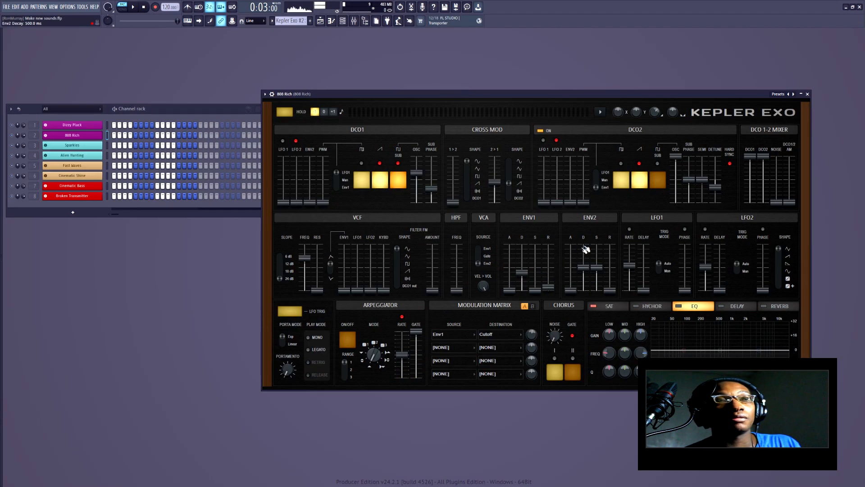
left_click(483, 250)
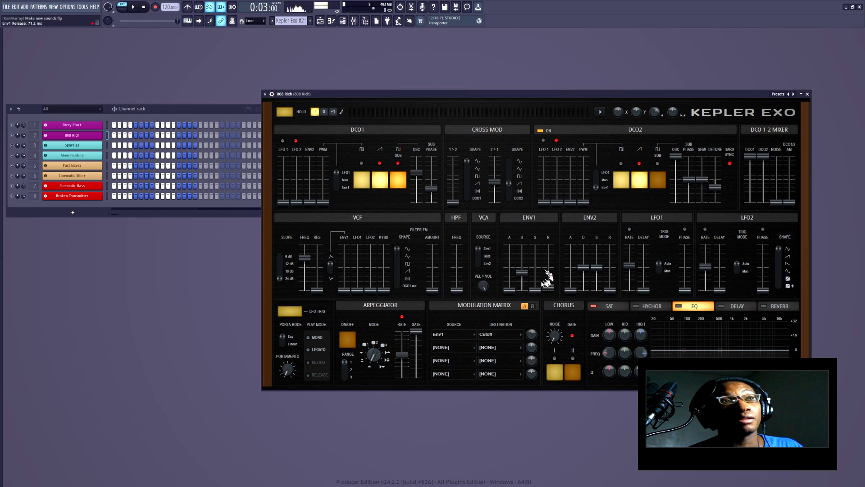
Open the Dizzy Pluck synth and compare its sound with chorus II switched on and off
left_click(88, 128)
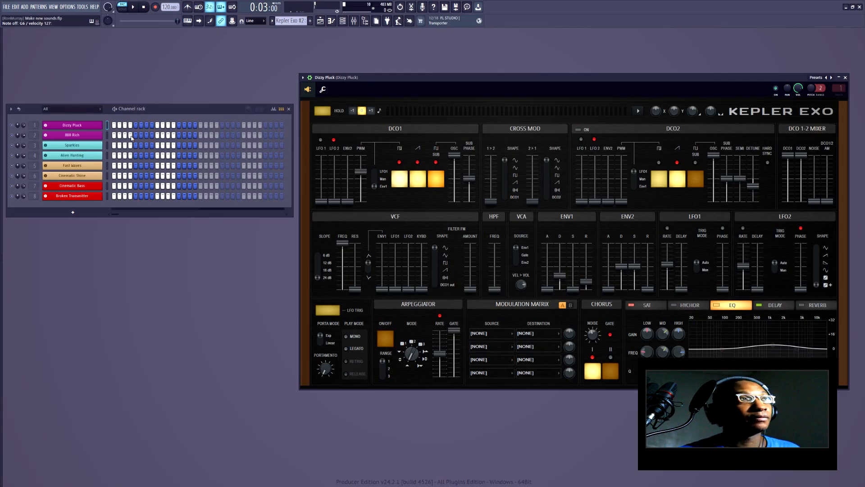
left_click(72, 134)
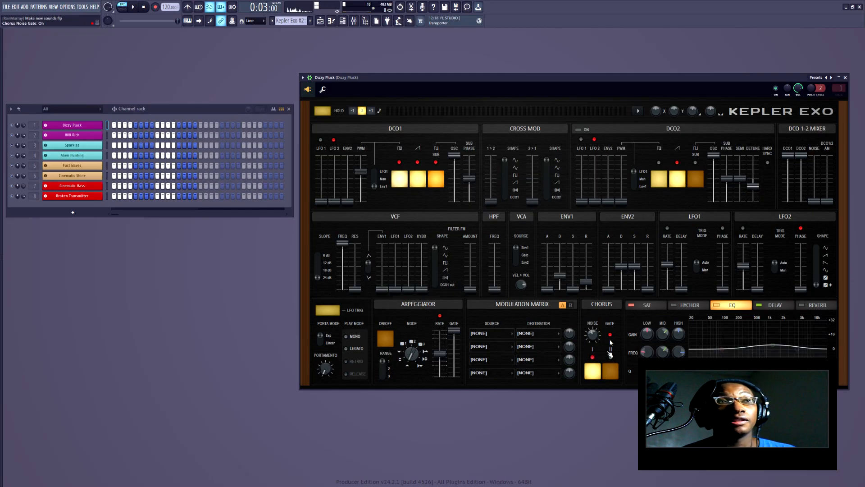
left_click(608, 372)
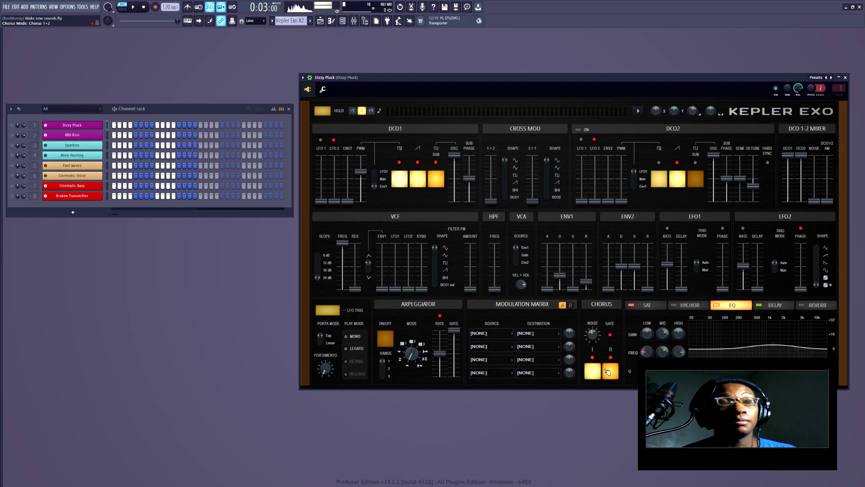
left_click(608, 372)
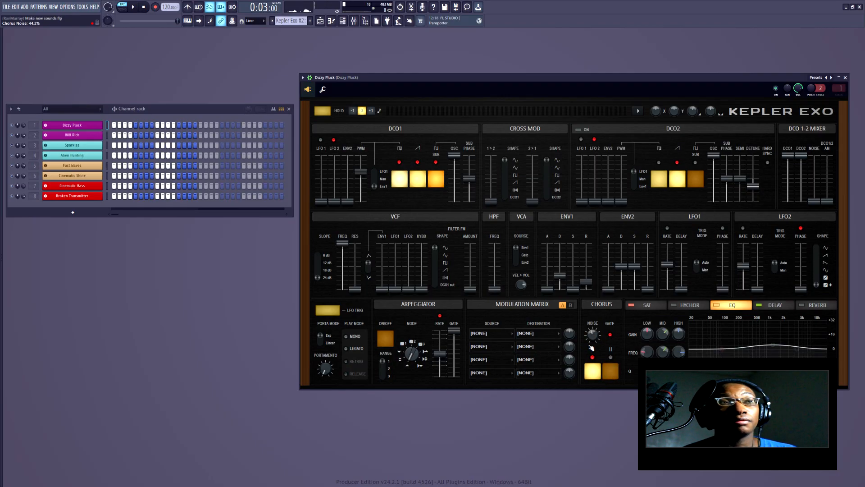
Examine the Dizzy Pluck patch's saturation, hyper chorus, EQ, delay and reverb effect settings
left_click(648, 305)
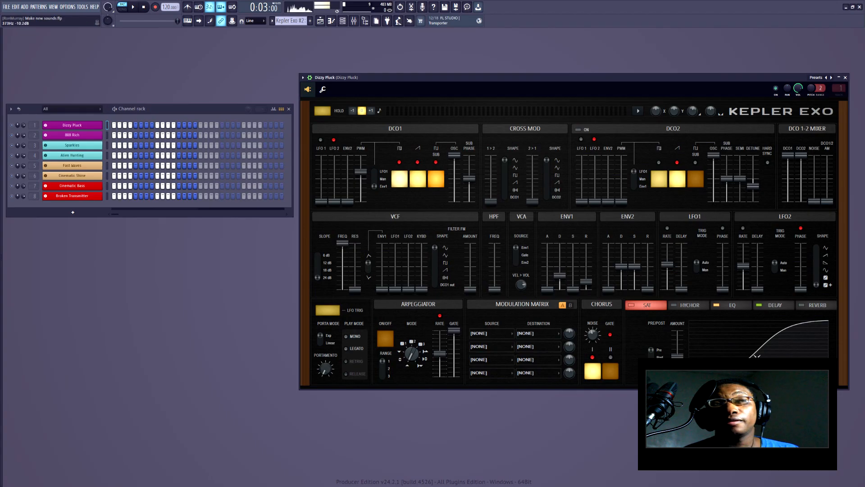
left_click(692, 307)
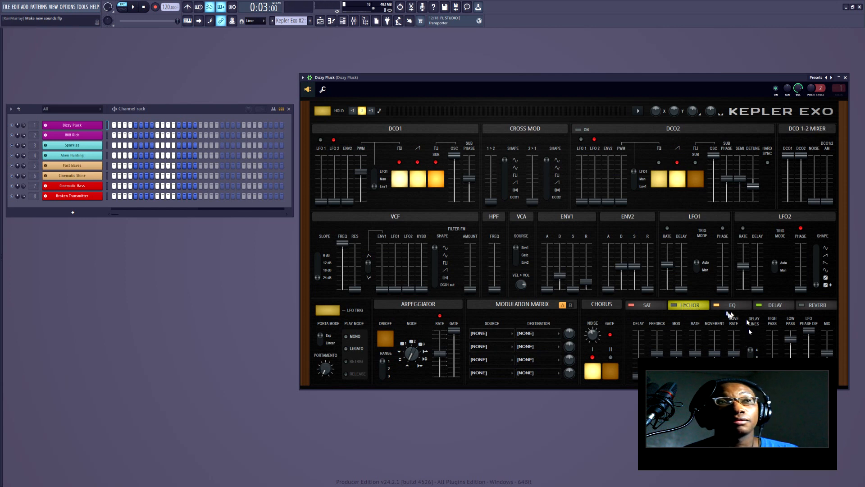
left_click(744, 306)
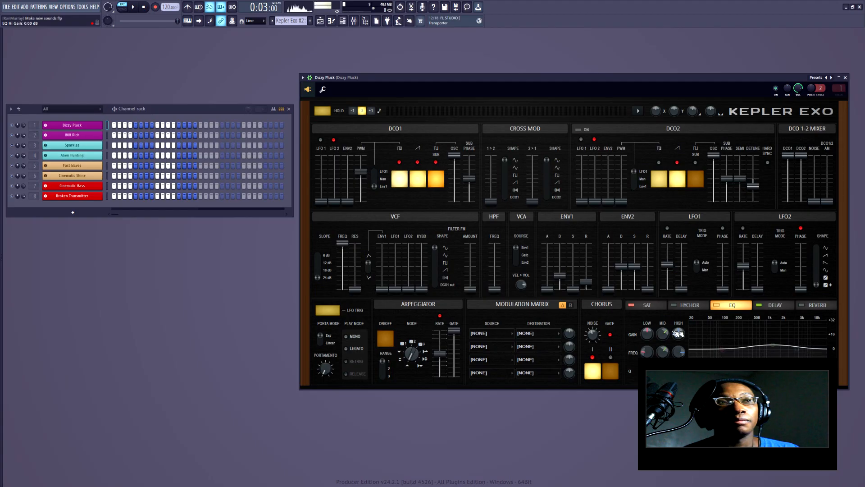
left_click(783, 307)
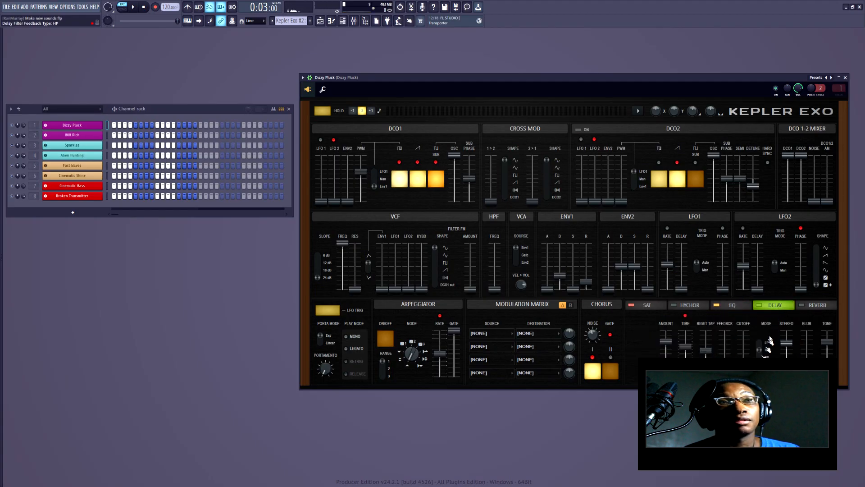
left_click(817, 305)
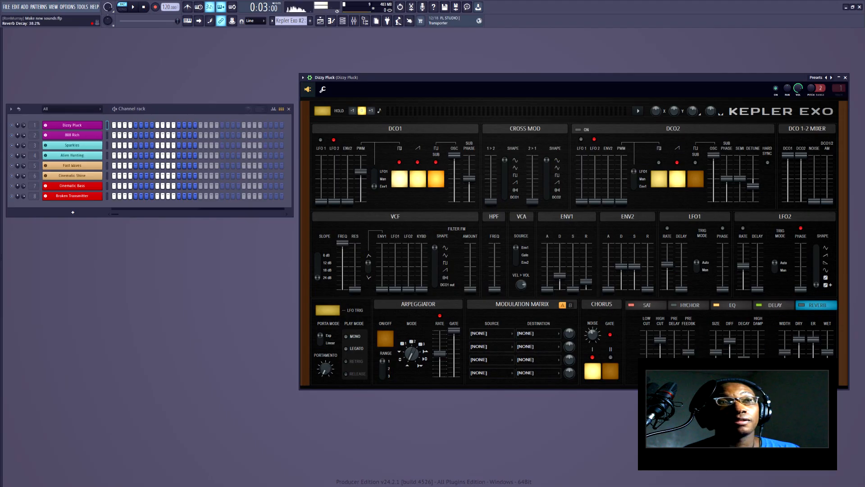
left_click(779, 307)
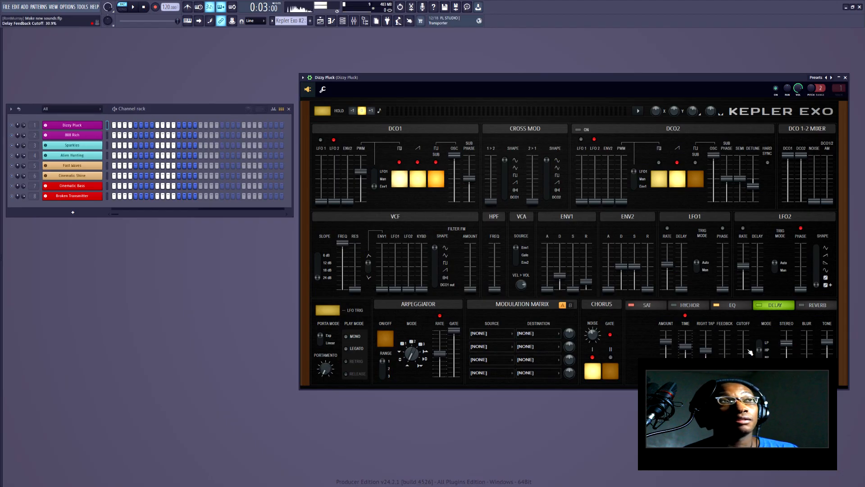
left_click(657, 308)
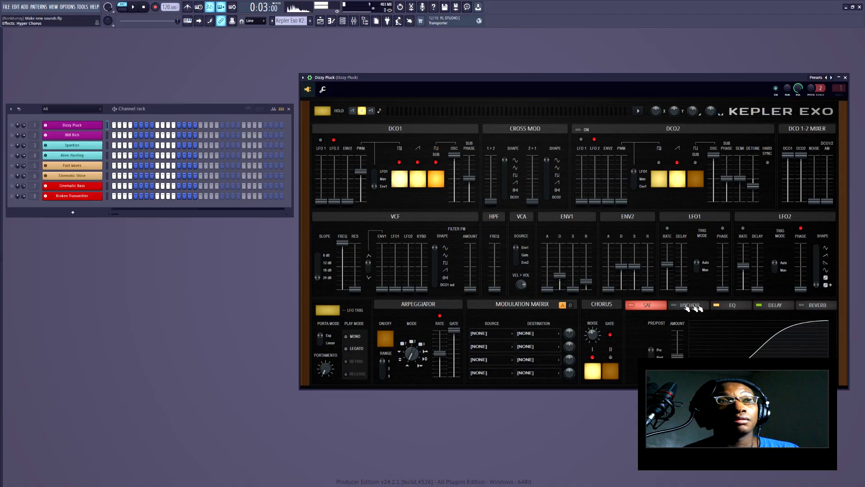
left_click(688, 307)
left_click(731, 306)
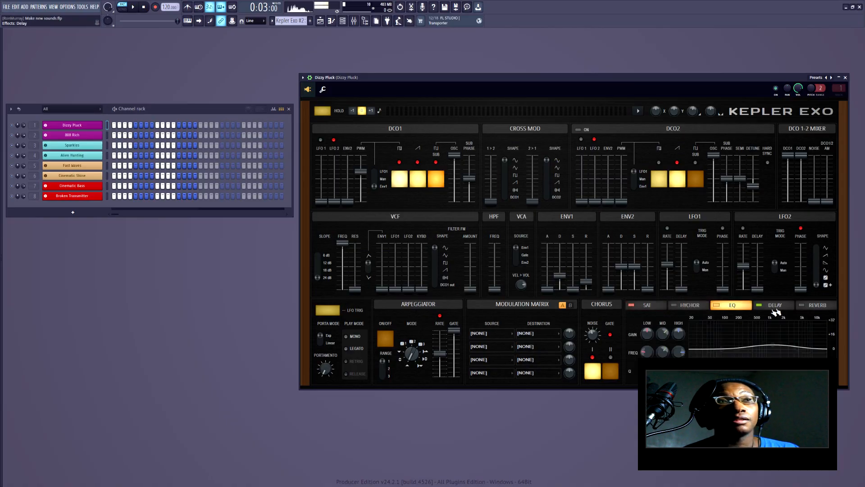
left_click(649, 309)
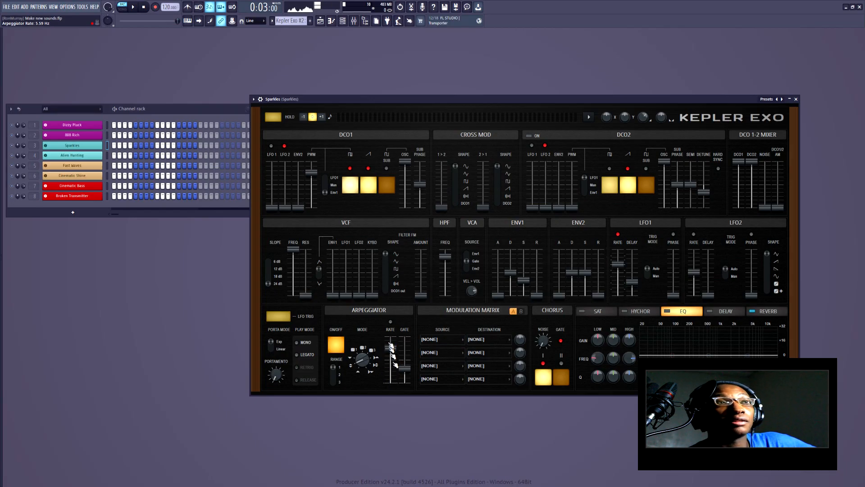
Test the Sparkles arpeggiator's tempo sync and compare the patch with the arpeggiator switched off and on
left_click(390, 322)
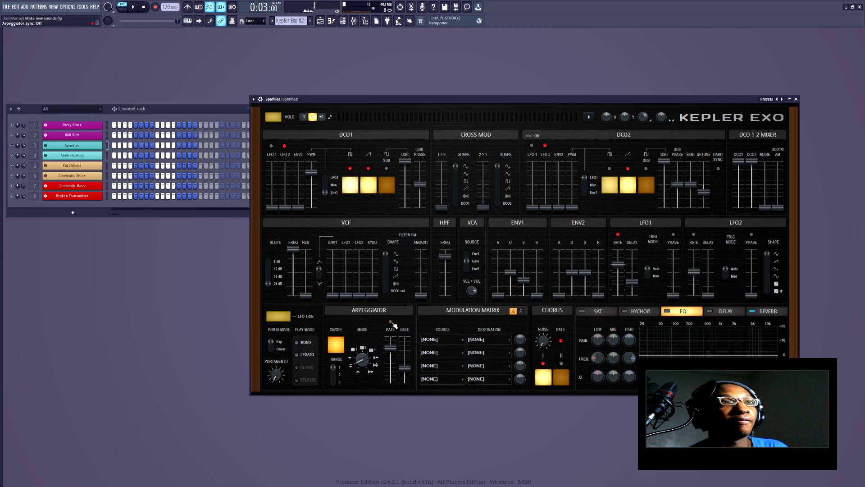
left_click(338, 346)
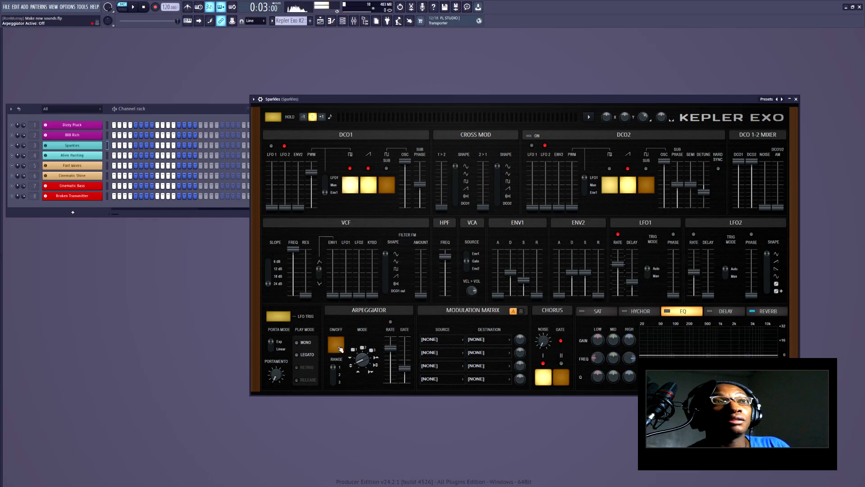
left_click(338, 346)
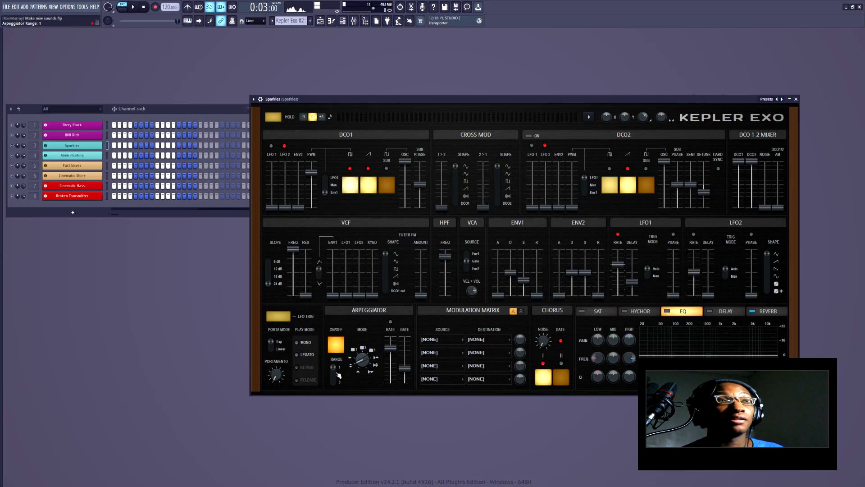
Try different Sparkles arpeggiator modes, including Up, Random 1, Random 3, As played up/down and As played down
mouse_move(361, 359)
left_mouse_down()
mouse_move(361, 349)
mouse_move(361, 357)
left_mouse_up()
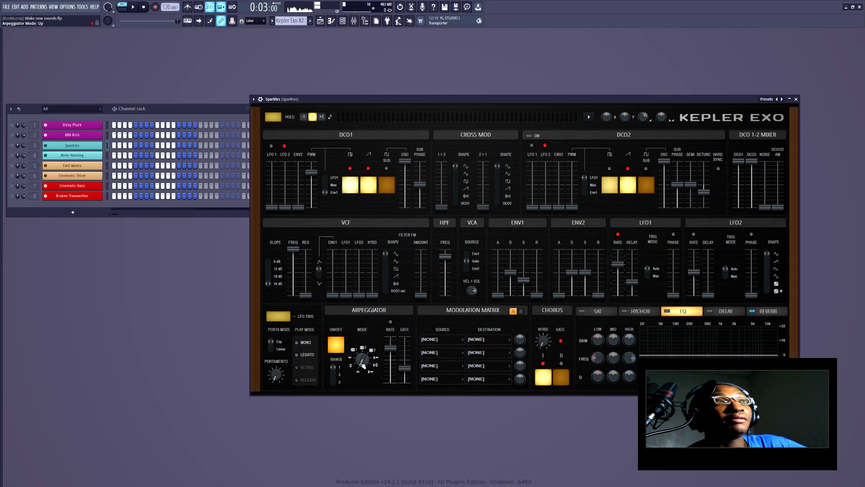
left_click_drag(362, 365, 362, 354)
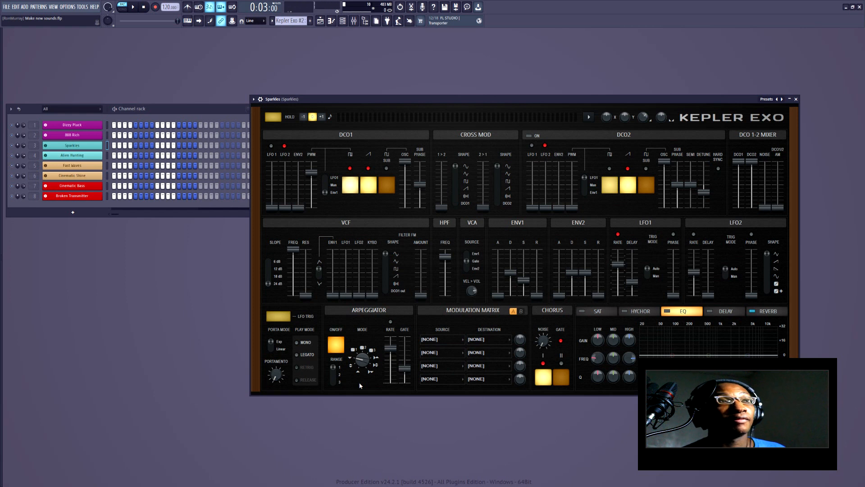
left_click_drag(362, 360, 362, 354)
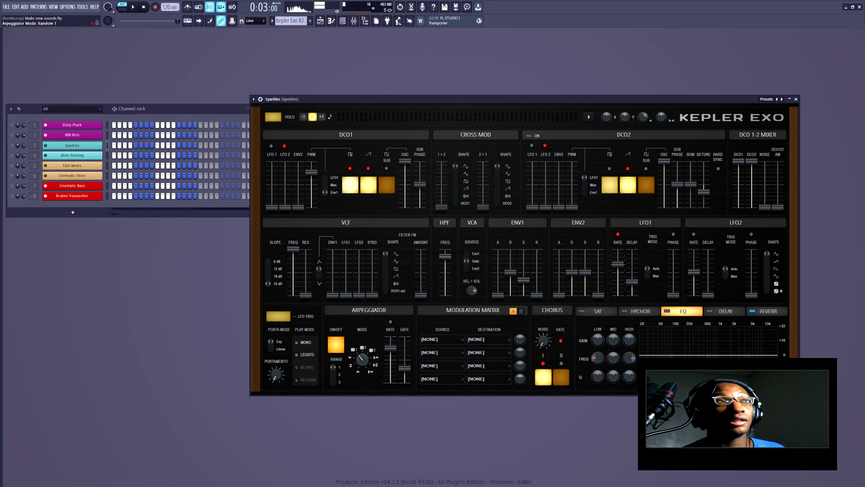
left_click_drag(368, 369, 368, 369)
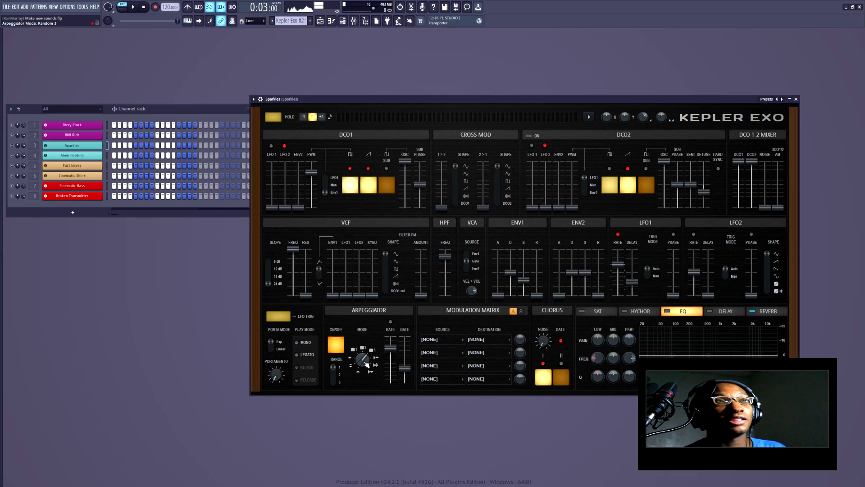
left_click_drag(367, 364, 367, 370)
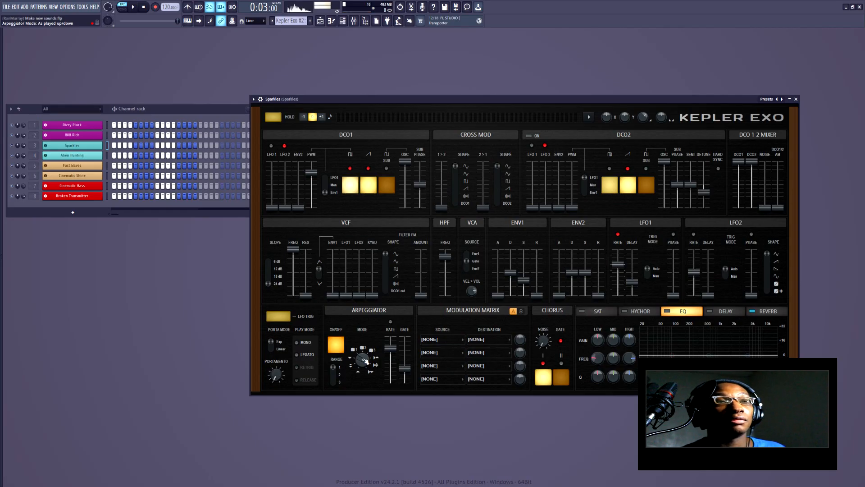
scroll(365, 360, "down", 1)
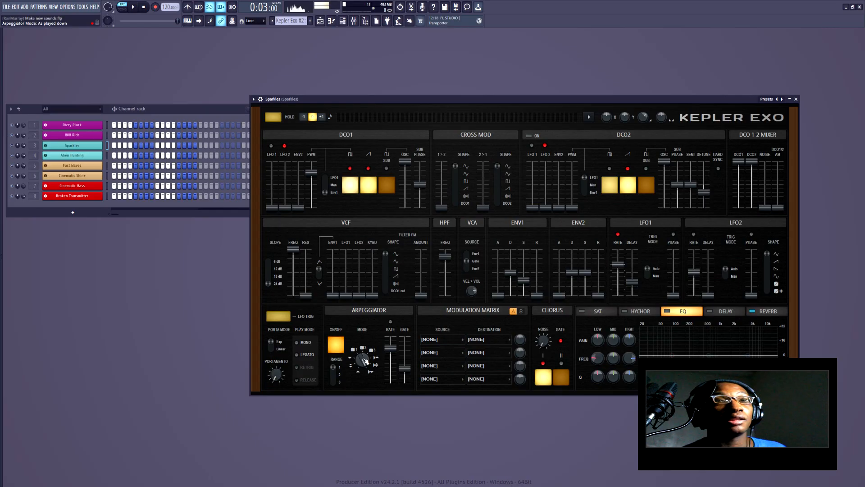
left_click_drag(365, 361, 365, 400)
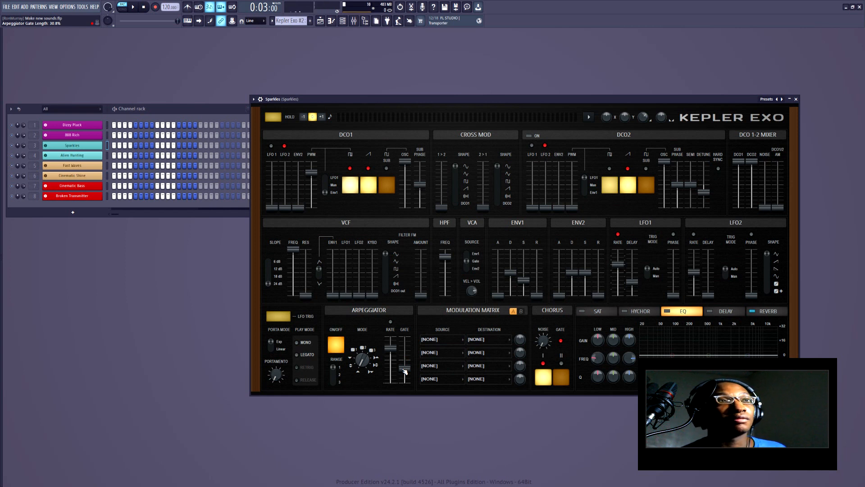
Shorten the Sparkles arpeggiator's gate length to 26.2%
left_click_drag(405, 368, 406, 373)
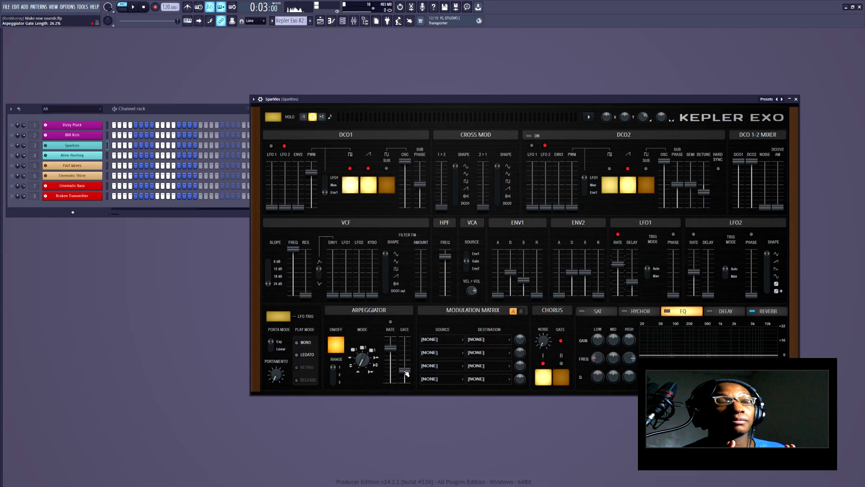
left_click(97, 150)
left_click(97, 149)
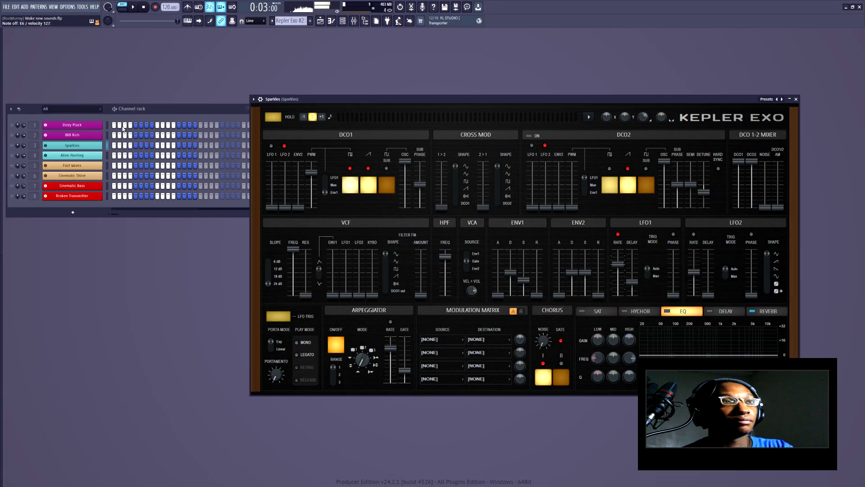
Change the Sparkles arpeggiator's mode from Up to another pattern and slow down its rate
left_click_drag(363, 367, 364, 358)
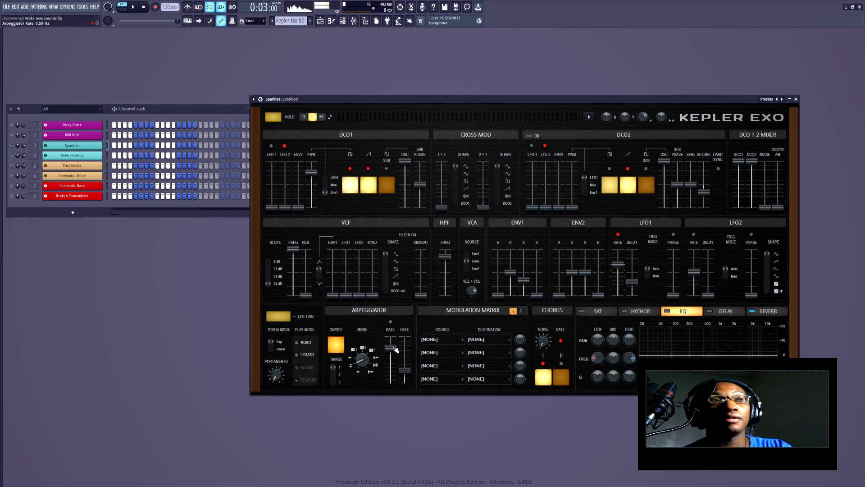
mouse_move(396, 350)
left_mouse_down()
mouse_move(396, 366)
mouse_move(396, 345)
mouse_move(396, 355)
left_mouse_up()
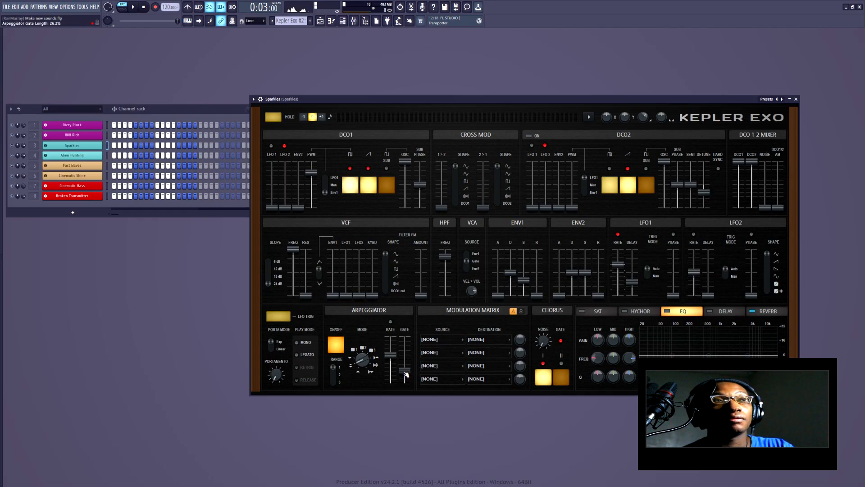
Try a near-maximum gate length on the Sparkles arpeggiator and shorten it again
left_click_drag(405, 370, 406, 344)
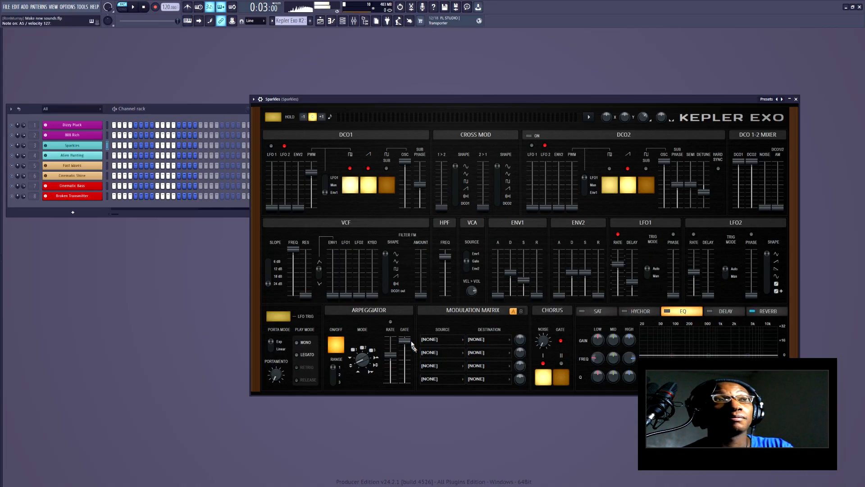
left_click_drag(405, 340, 405, 365)
left_click_drag(392, 351, 405, 368)
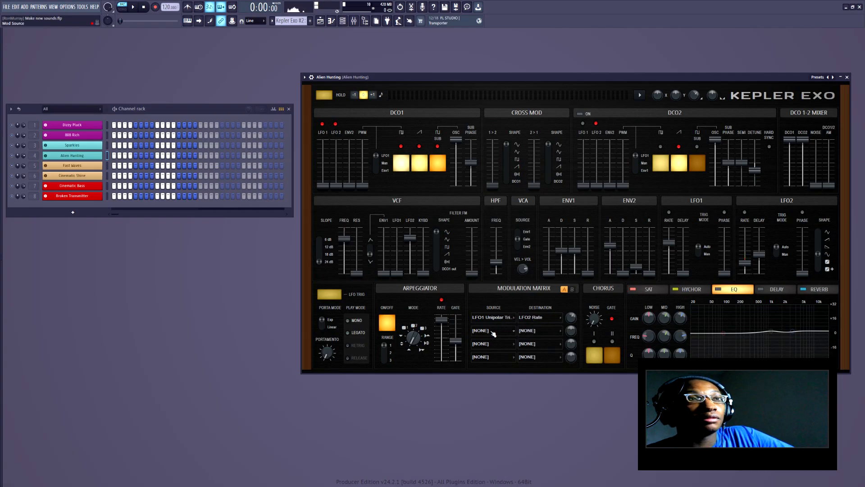
Look through the modulation source options for the first slot of the Alien Hunting patch's modulation matrix
left_click(490, 317)
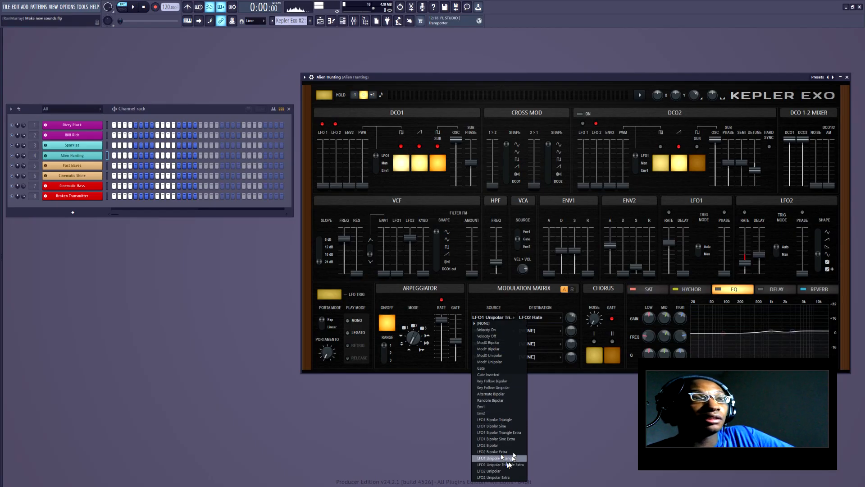
left_click(563, 392)
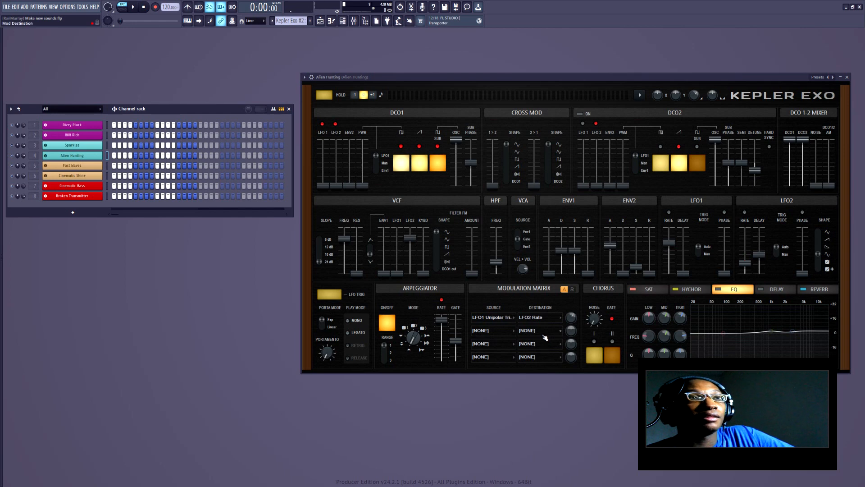
Look through the modulation destination options for the second slot of the Alien Hunting patch's modulation matrix
left_click(545, 330)
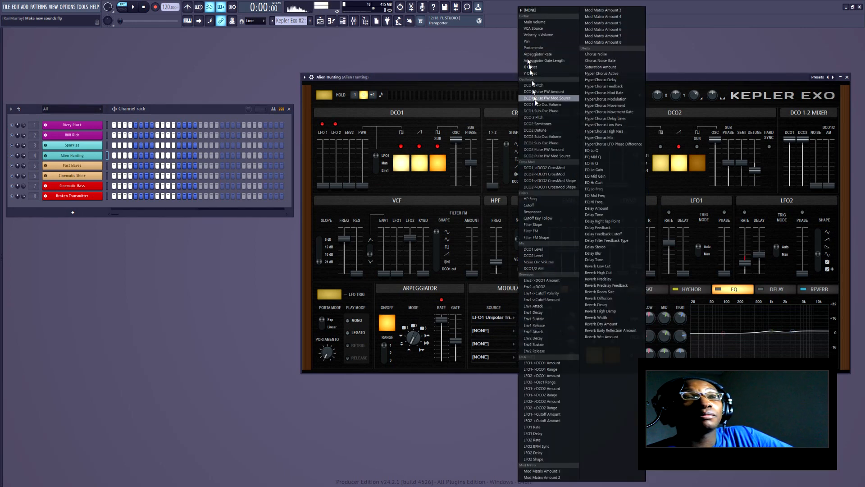
left_click(498, 396)
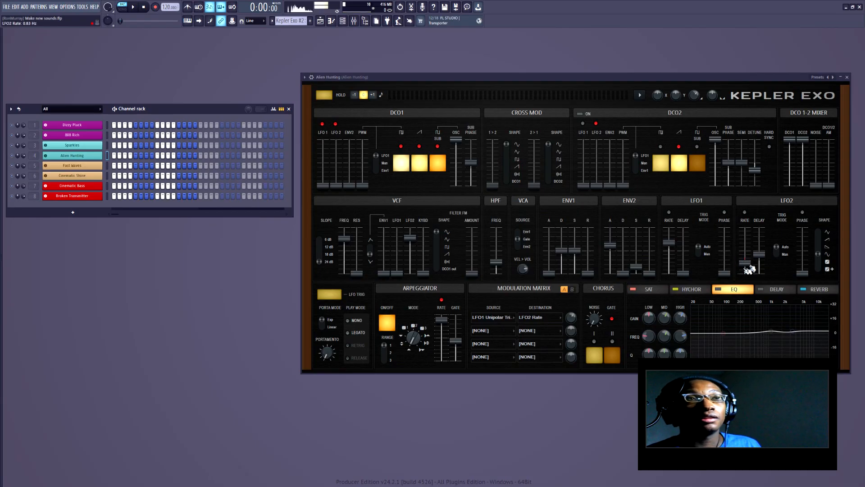
double_click(575, 319)
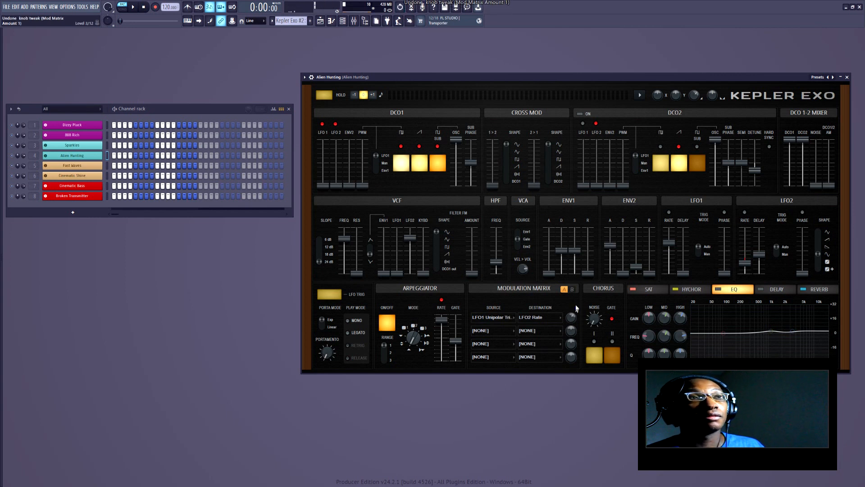
View the modulation matrix's B page and look through the second slot's source options back on page A
left_click(572, 289)
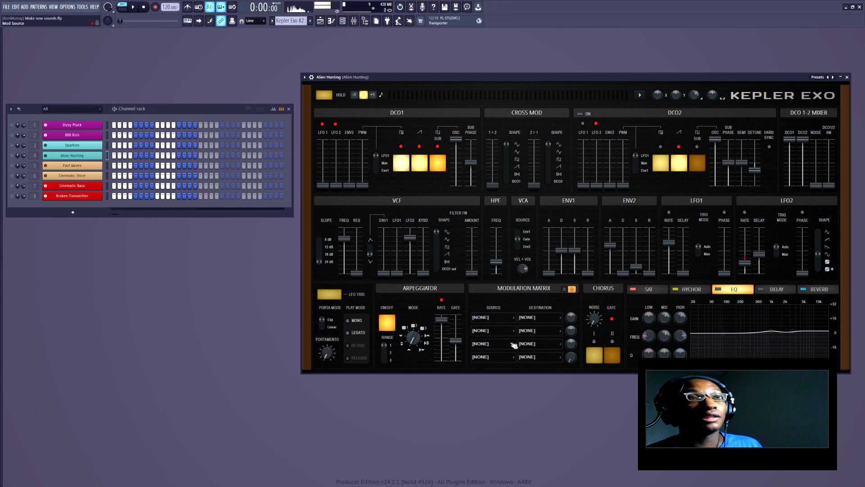
left_click(564, 289)
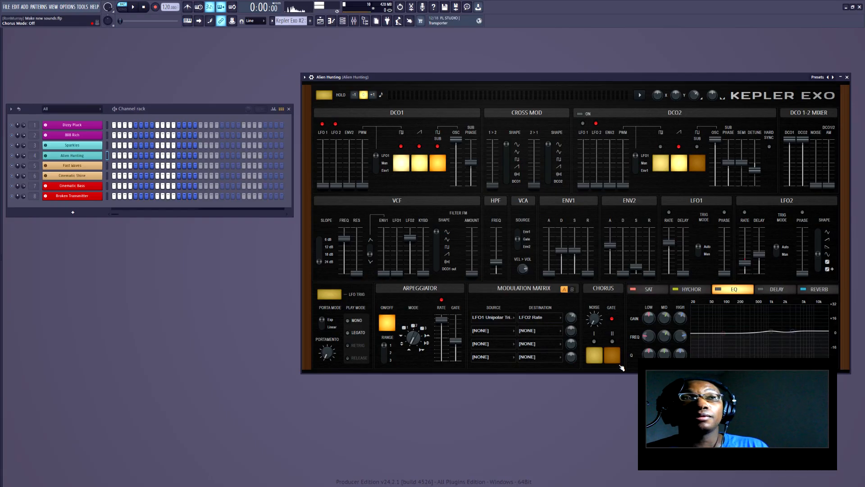
left_click(497, 334)
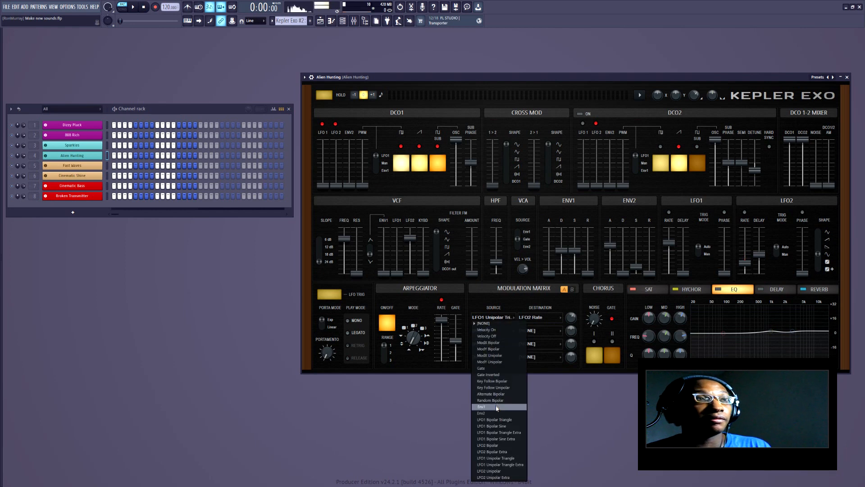
left_click(649, 391)
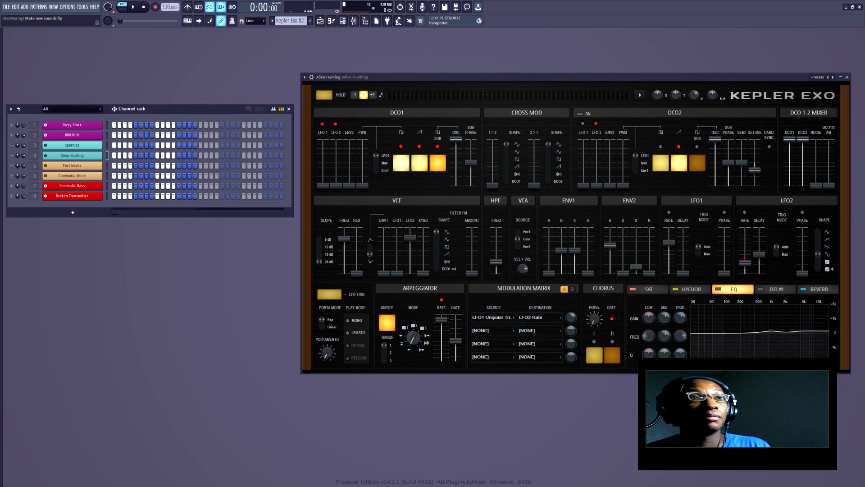
left_click(643, 292)
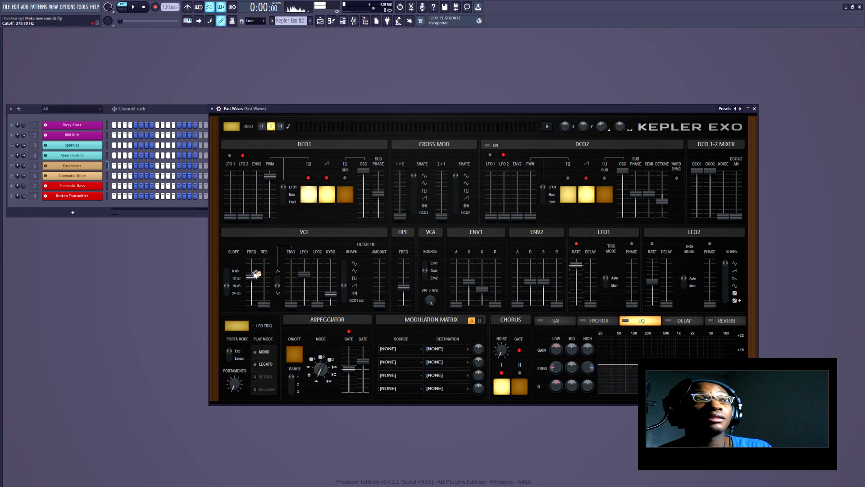
Set the Fast Waves patch's filter slope to 24 dB and try out the filter resonance
mouse_move(229, 283)
left_mouse_down()
mouse_move(227, 273)
mouse_move(231, 293)
left_mouse_up()
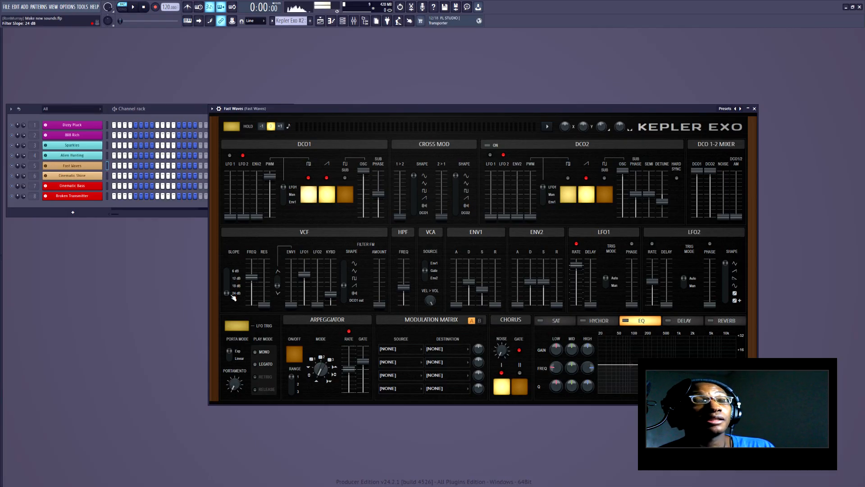
mouse_move(270, 304)
left_mouse_down()
mouse_move(269, 279)
mouse_move(269, 305)
left_mouse_up()
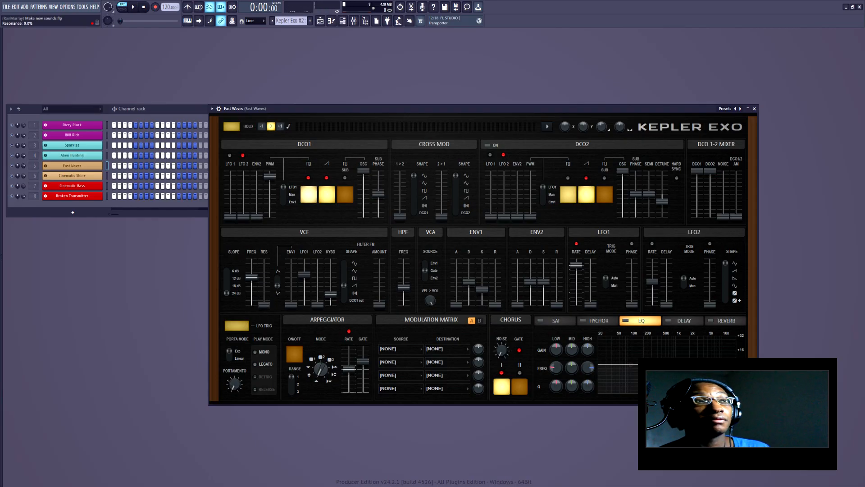
Try modulating the Fast Waves filter cutoff with Env1 in both polarities and bring the amount back down to zero
left_click(278, 284)
left_click_drag(291, 304, 291, 277)
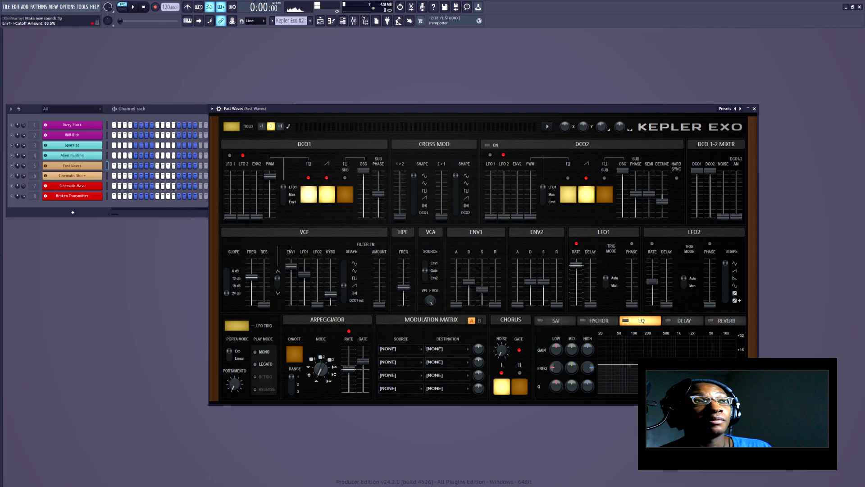
left_click(281, 288)
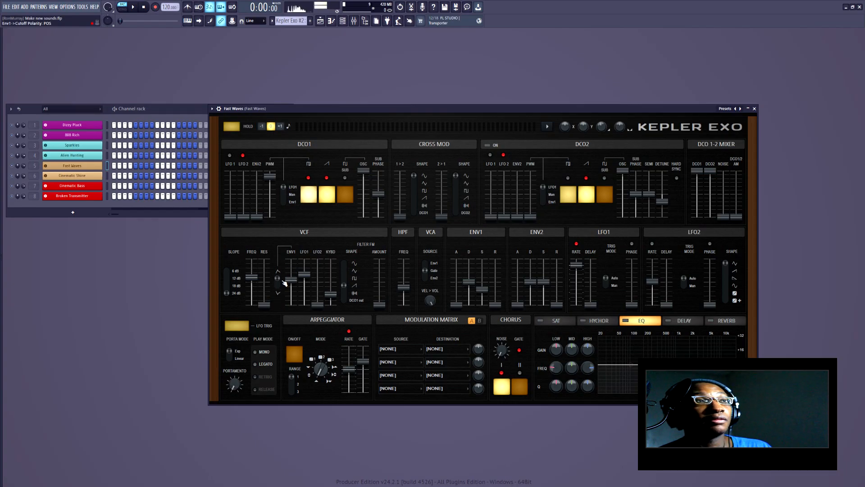
left_click_drag(291, 281, 291, 301)
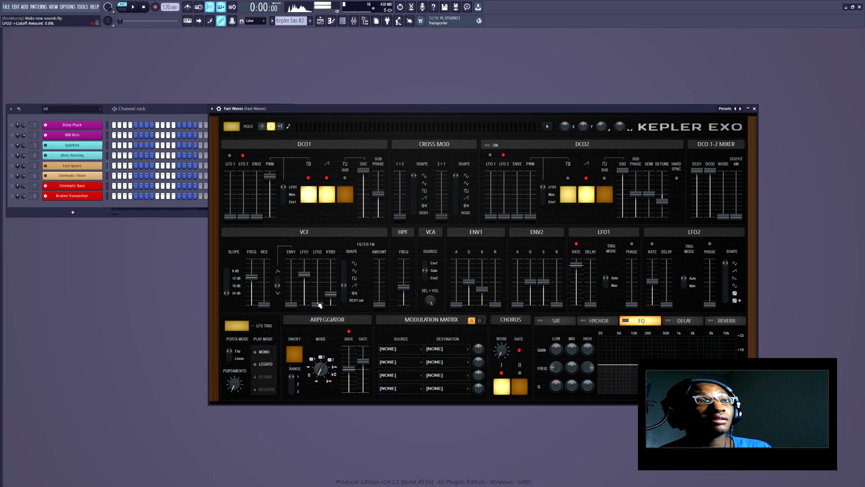
Set the cutoff key follow to 0% and the Filter FM shape to Noise, and try out the FM amount
mouse_move(334, 294)
left_mouse_down()
mouse_move(334, 279)
mouse_move(333, 309)
mouse_move(329, 289)
left_mouse_up()
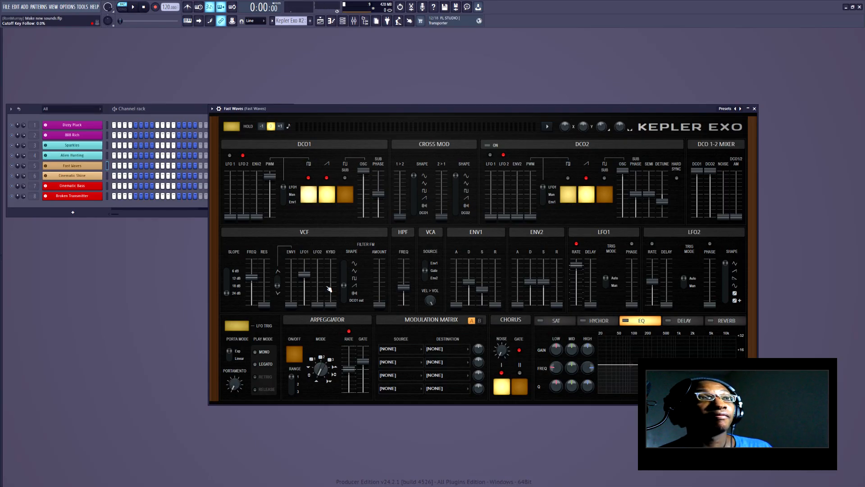
left_click_drag(353, 269, 348, 297)
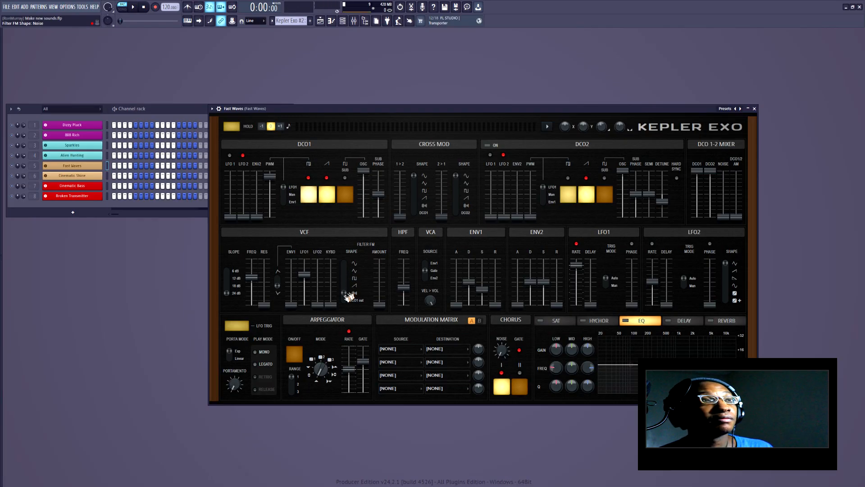
left_click_drag(384, 293, 383, 311)
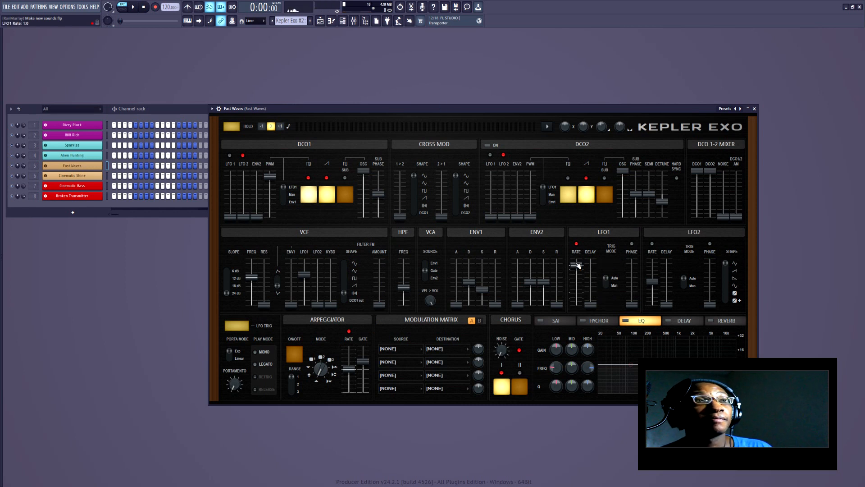
Try an LFO1 delay of 463.5 ms and switch the LFO1 trigger mode to Man and back to Auto
left_click_drag(577, 266, 578, 264)
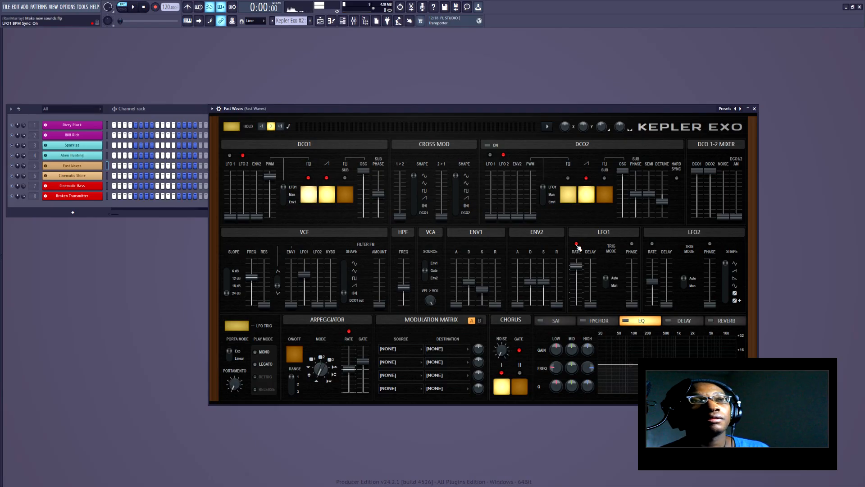
left_click_drag(590, 305, 592, 287)
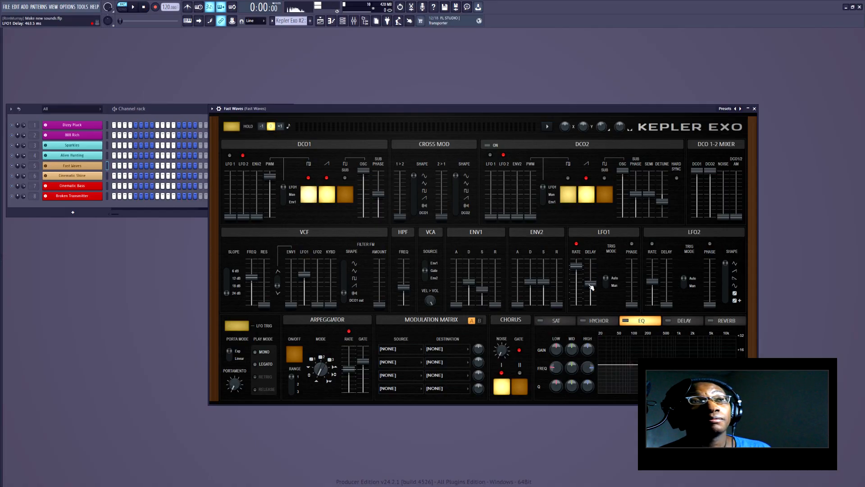
left_click(614, 285)
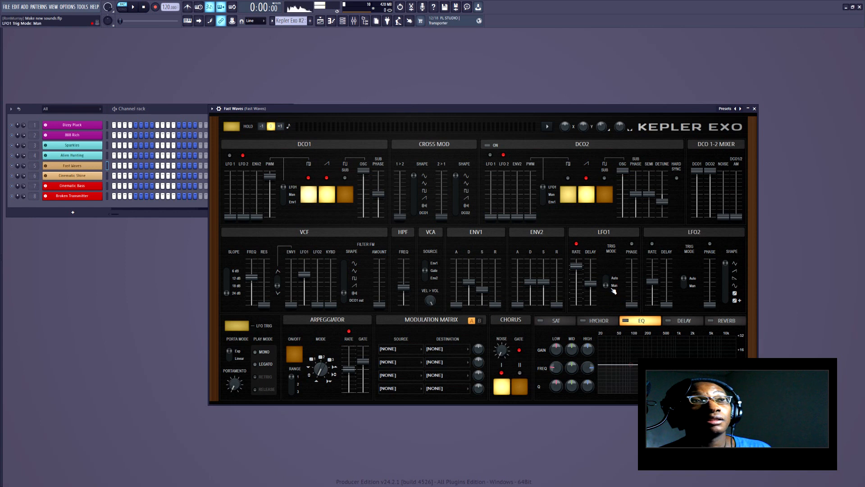
left_click(606, 283)
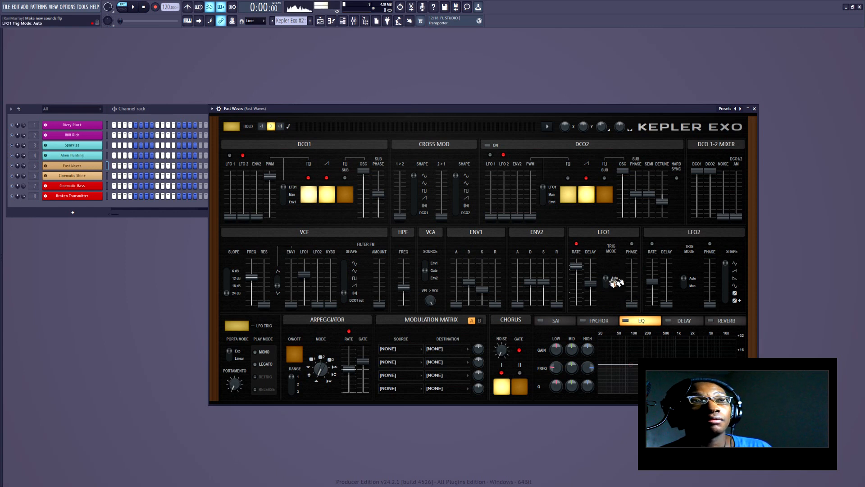
Try raising the LFO1 phase with its phase switch turned on
left_click_drag(632, 304, 631, 285)
left_click(632, 243)
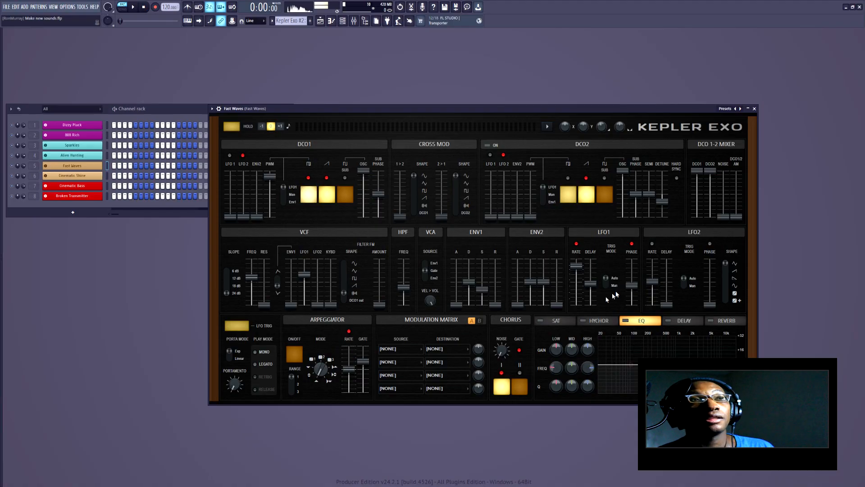
left_click_drag(632, 285, 632, 282)
Compare the Random and Random+Glide shapes for LFO2 and settle on Random+Glide
left_click(726, 300)
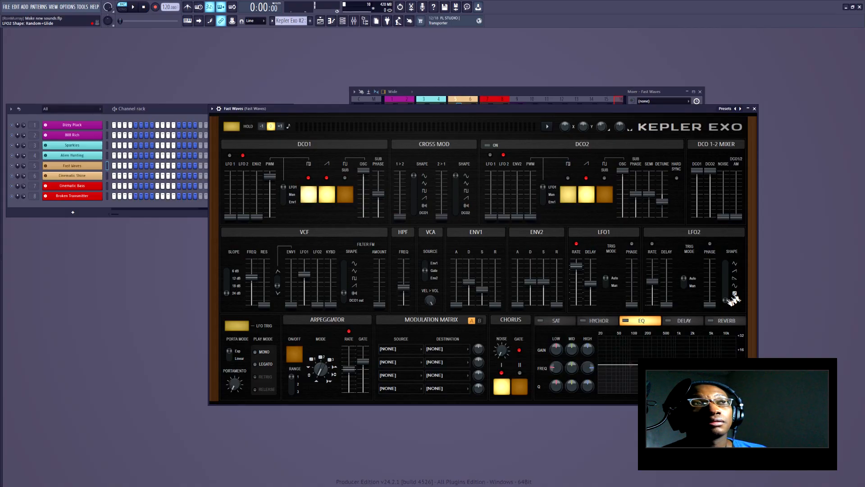
mouse_move(729, 301)
left_mouse_down()
mouse_move(727, 273)
mouse_move(728, 296)
left_mouse_up()
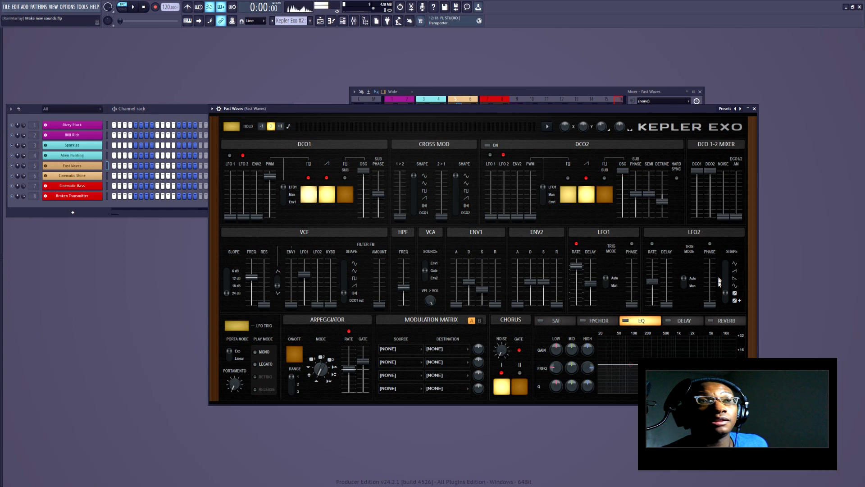
left_click(728, 301)
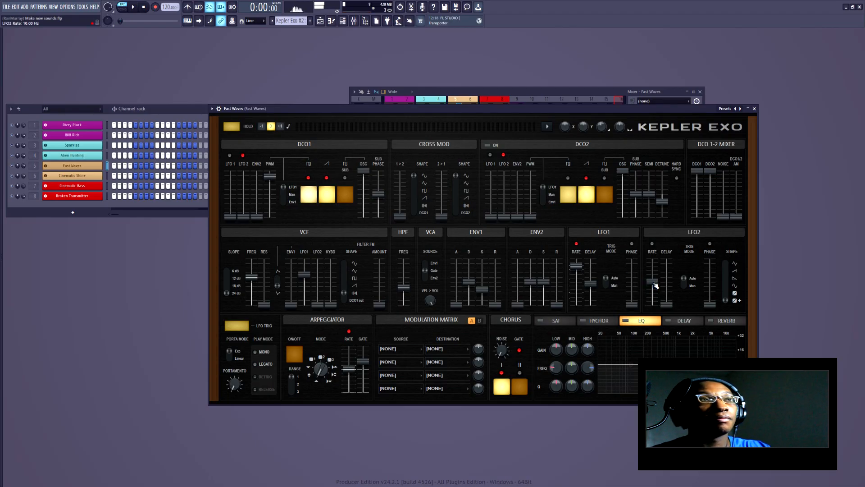
Lower the LFO1 rate, turn off its BPM sync and adjust the free-running rate
left_click_drag(581, 276, 581, 273)
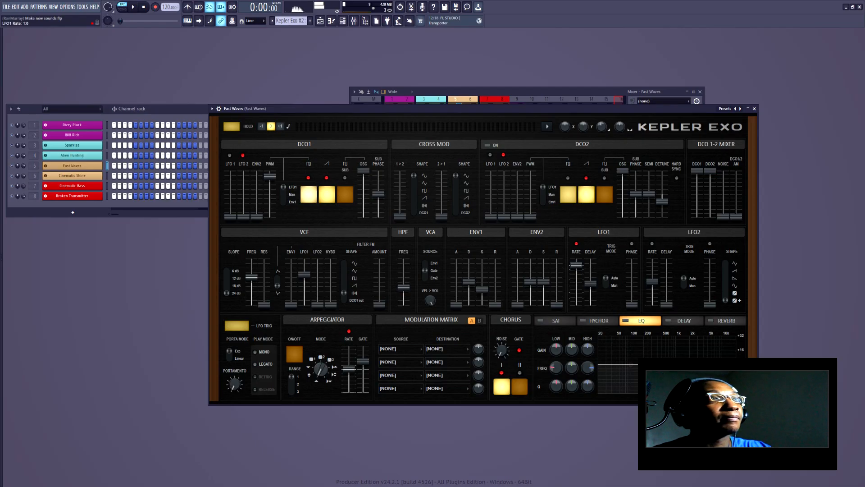
mouse_move(577, 264)
left_mouse_down()
mouse_move(590, 305)
mouse_move(577, 292)
mouse_move(577, 268)
mouse_move(577, 280)
left_mouse_up()
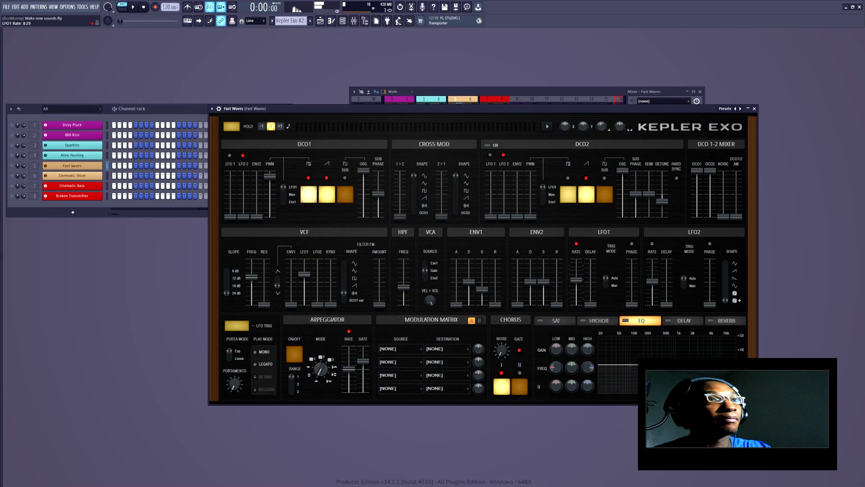
left_click(576, 244)
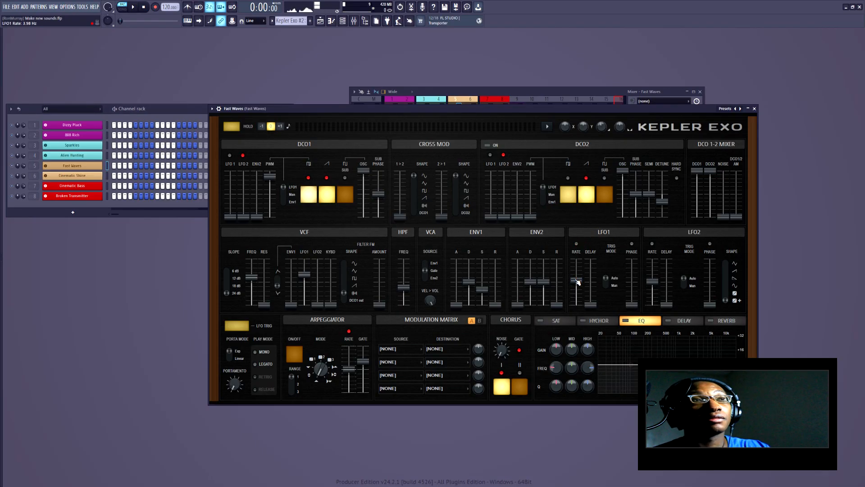
mouse_move(578, 281)
left_mouse_down()
mouse_move(577, 270)
mouse_move(577, 284)
left_mouse_up()
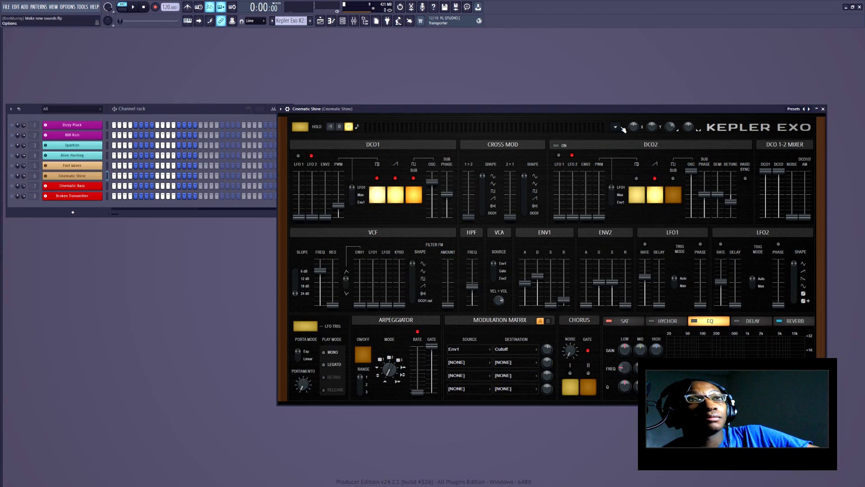
Preview the light theme on the Cinematic Shine patch and switch back to the Dark theme
left_click(621, 129)
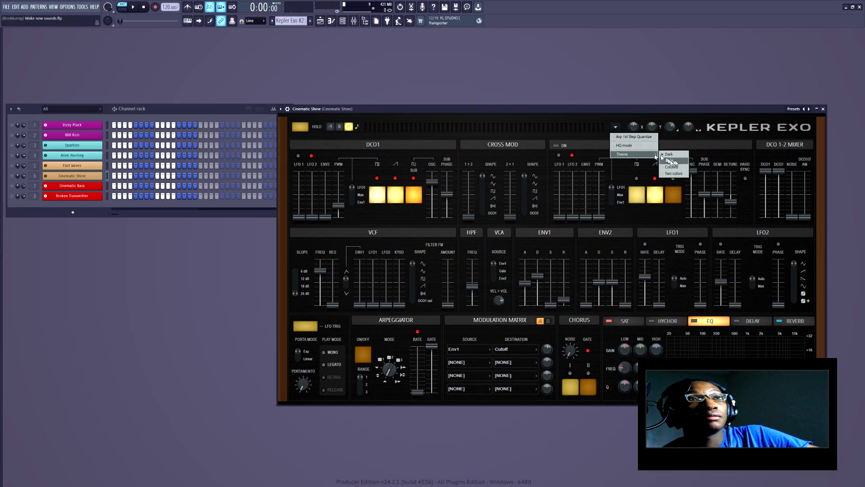
left_click(670, 161)
left_click(616, 126)
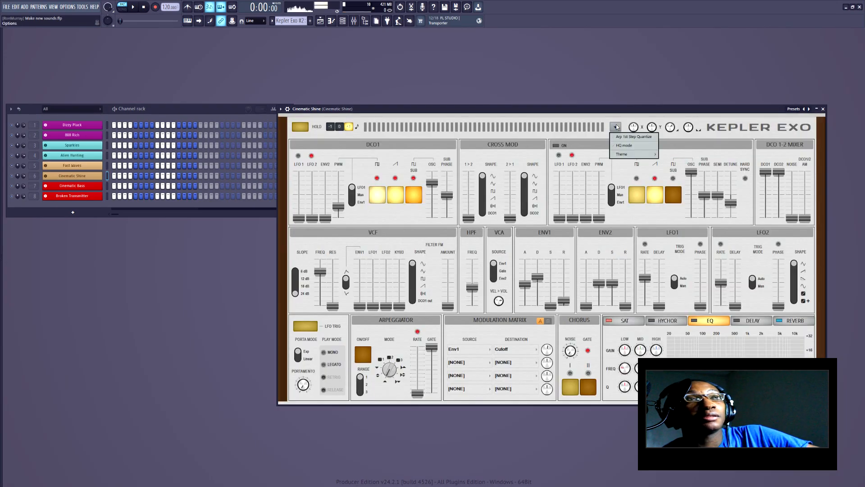
left_click(667, 154)
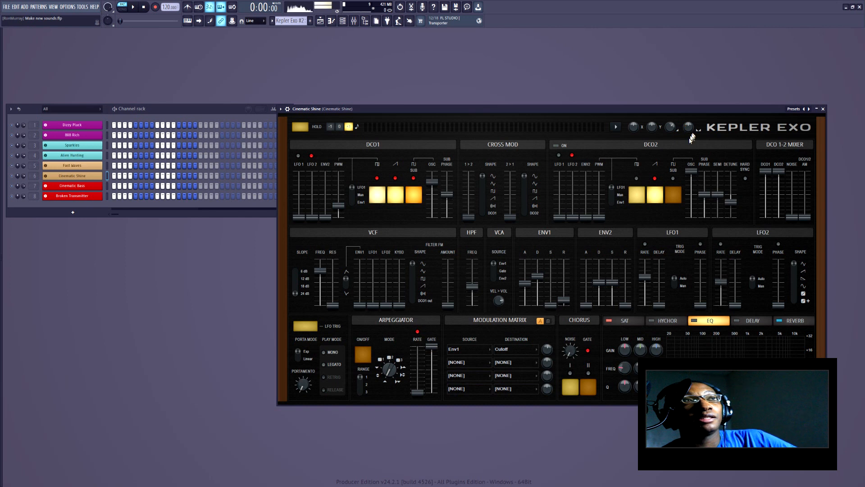
Try an octave transpose of -1 on the Cinematic Shine patch and settle on 0
left_click(341, 127)
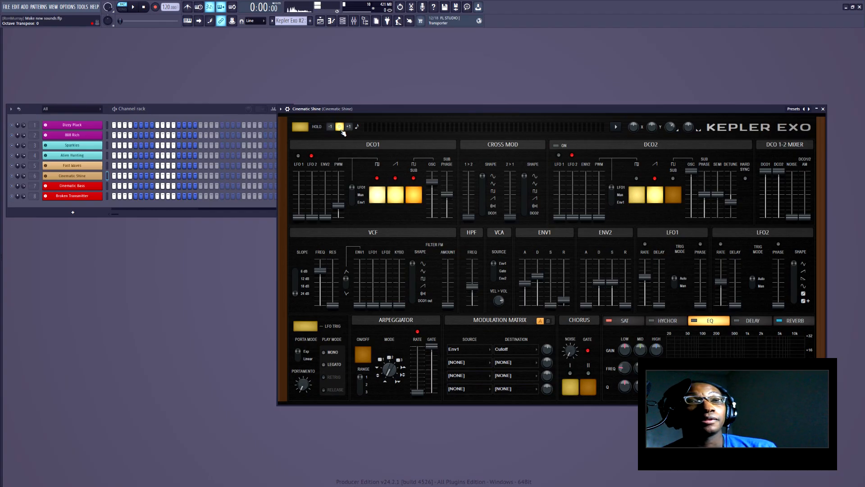
left_click(330, 126)
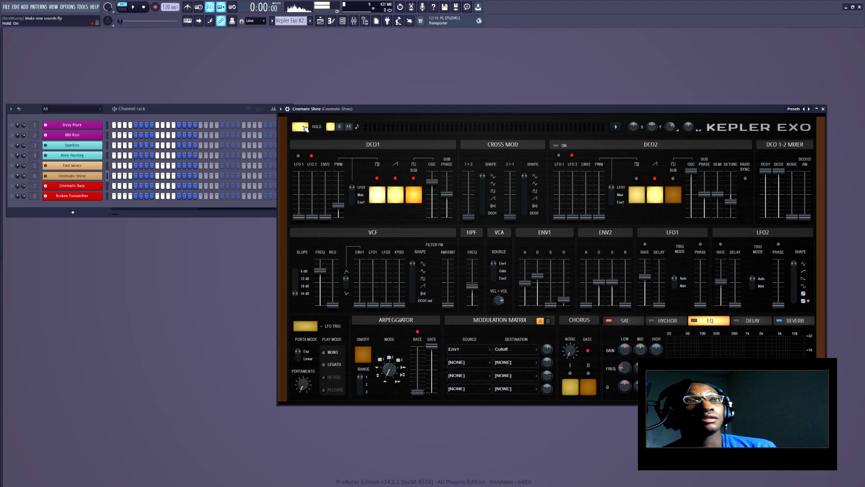
left_click(339, 127)
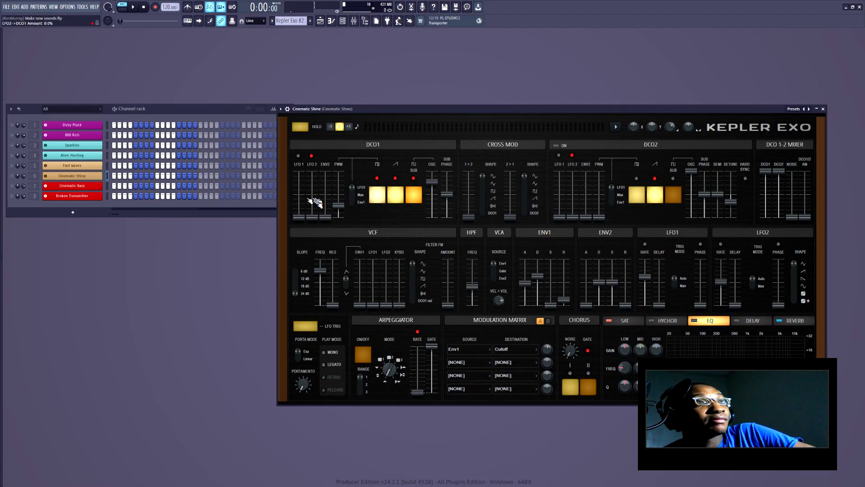
Try the LFO1 range switch in Cinematic Shine's DCO1 section
left_click(298, 156)
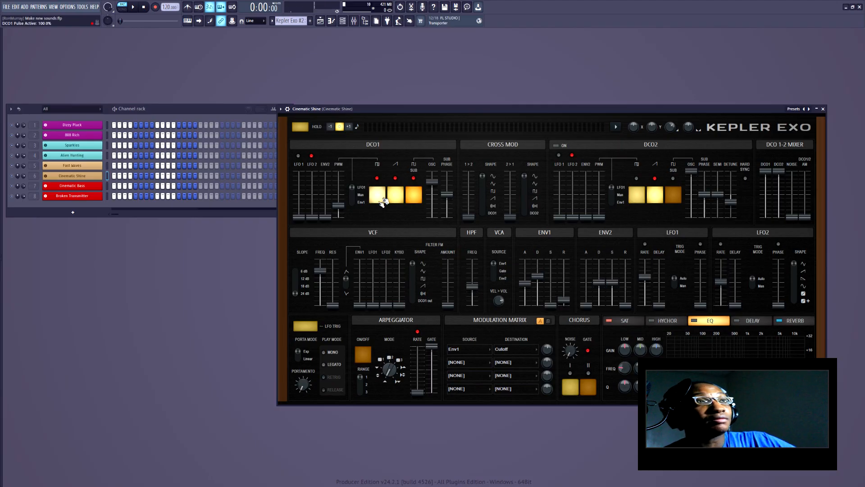
Lower DCO1's pulse-width modulation amount to 0% and try the Man pulse-width source
mouse_move(344, 211)
left_mouse_down()
mouse_move(339, 193)
mouse_move(339, 215)
left_mouse_up()
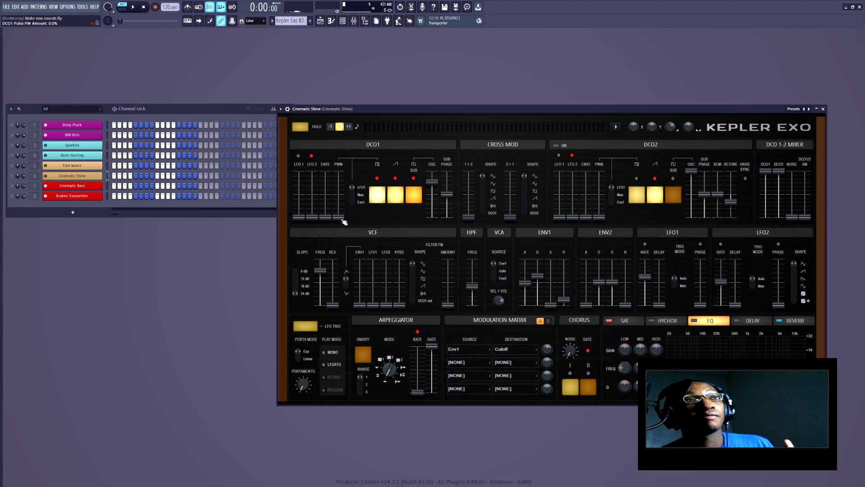
mouse_move(342, 221)
left_mouse_down()
mouse_move(342, 183)
mouse_move(341, 220)
left_mouse_up()
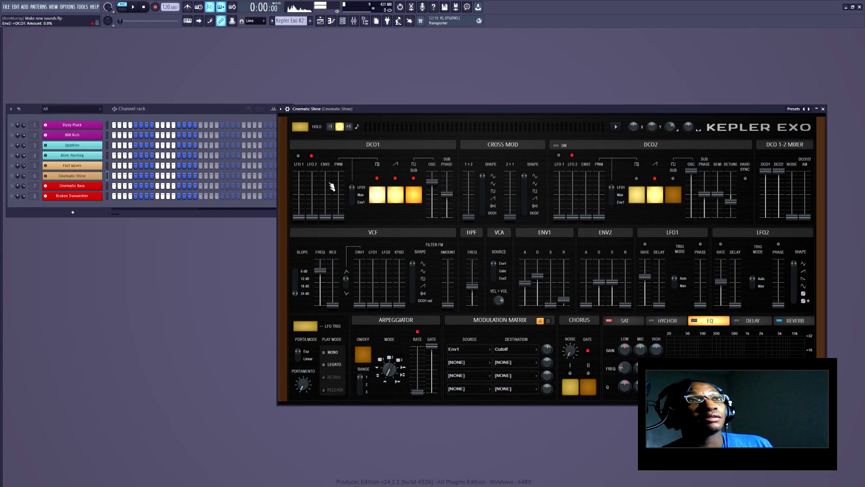
left_click(356, 195)
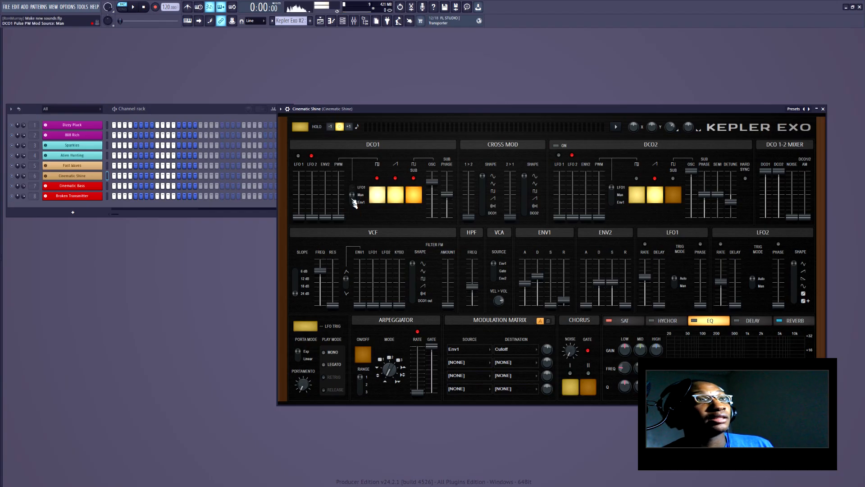
left_click(353, 203)
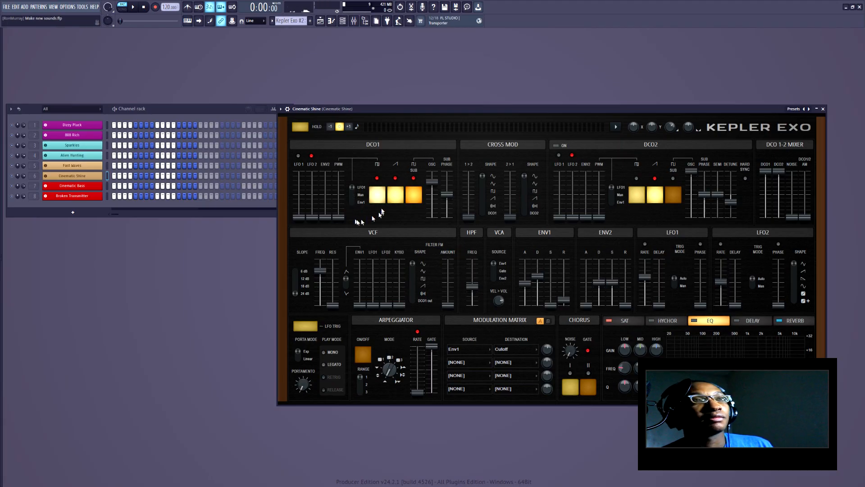
Toggle the DCO1 sawtooth and the DCO2 pulse and sub waveforms as a test, and slightly raise DCO1's sub-oscillator phase
left_click(395, 195)
left_click(395, 195)
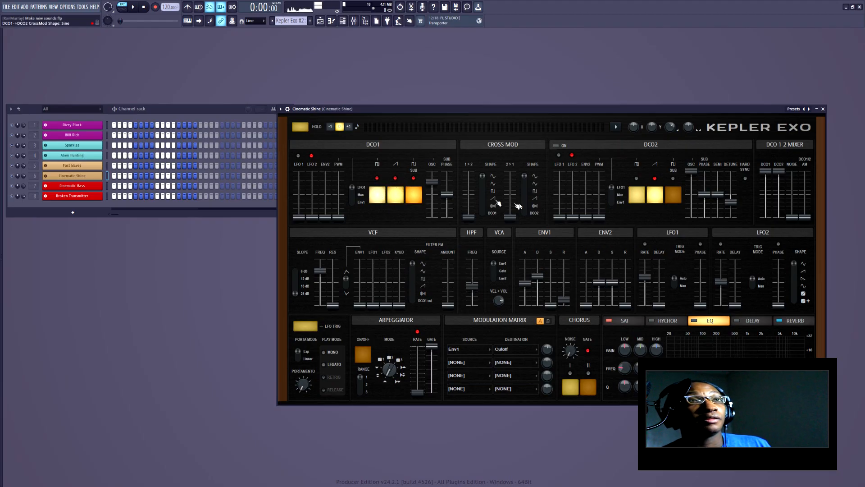
left_click(676, 195)
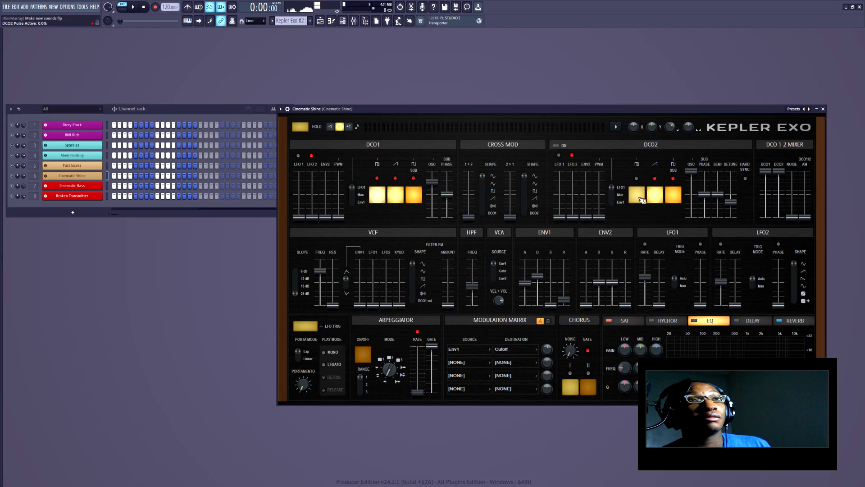
left_click(632, 196)
left_click(673, 195)
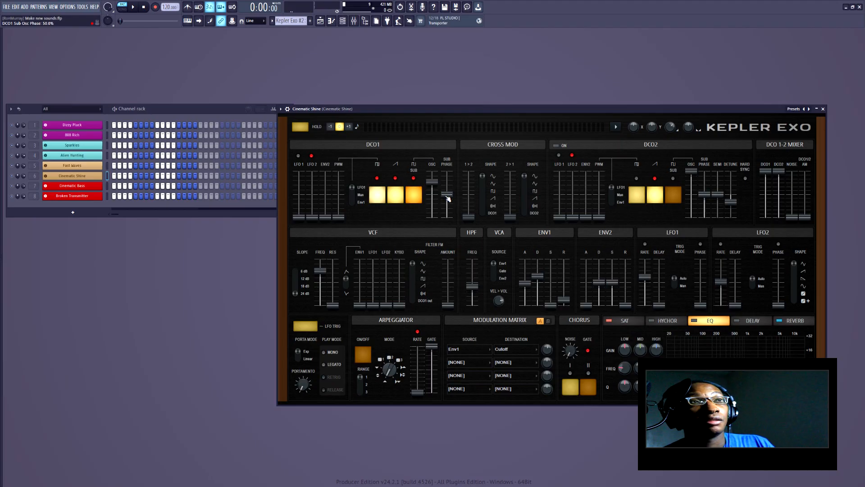
left_click_drag(448, 199, 448, 197)
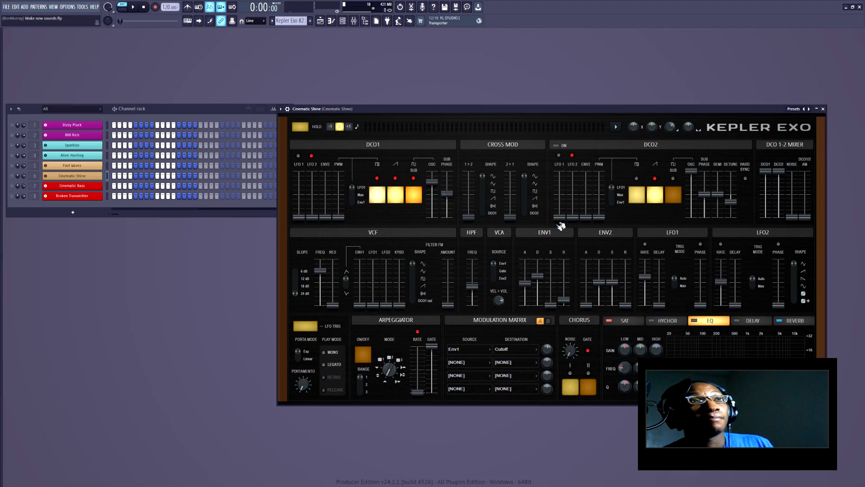
Try cross modulation in both directions between DCO1 and DCO2, and return both amounts to 0%
left_click_drag(469, 217, 469, 198)
left_click_drag(510, 217, 511, 200)
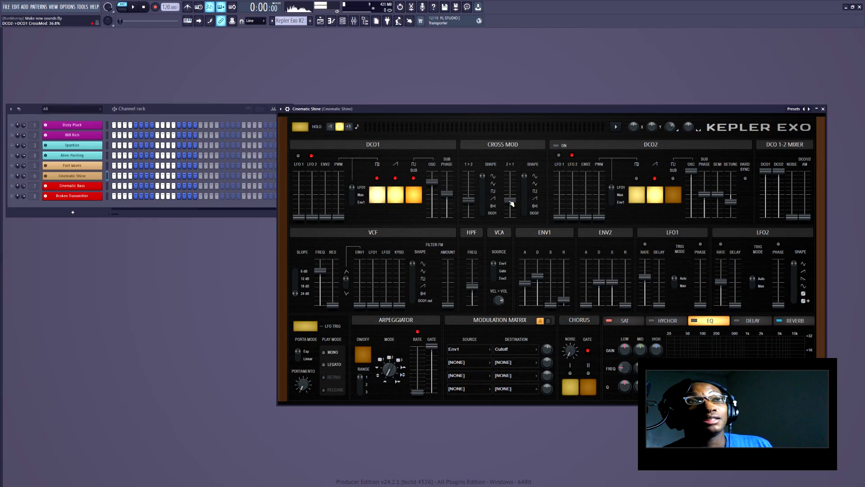
left_click_drag(510, 201, 510, 218)
left_click_drag(469, 200, 469, 217)
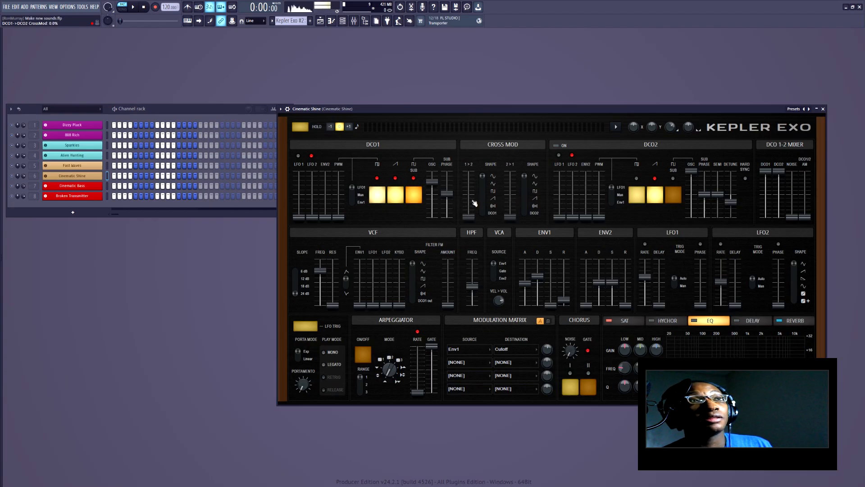
mouse_move(482, 176)
left_mouse_down()
mouse_move(485, 207)
mouse_move(491, 178)
left_mouse_up()
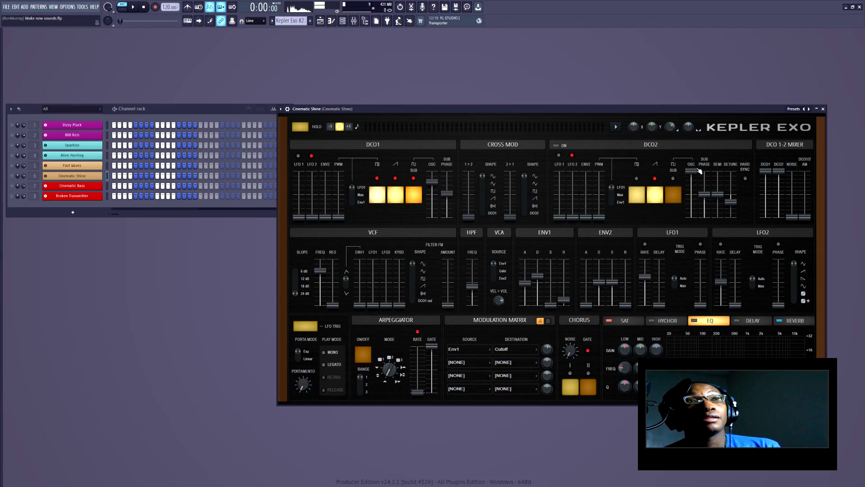
Set DCO2's semitones to 12 and its detune to about -39.6%, and try the hard sync switch
left_click_drag(693, 176, 693, 171)
left_click(680, 196)
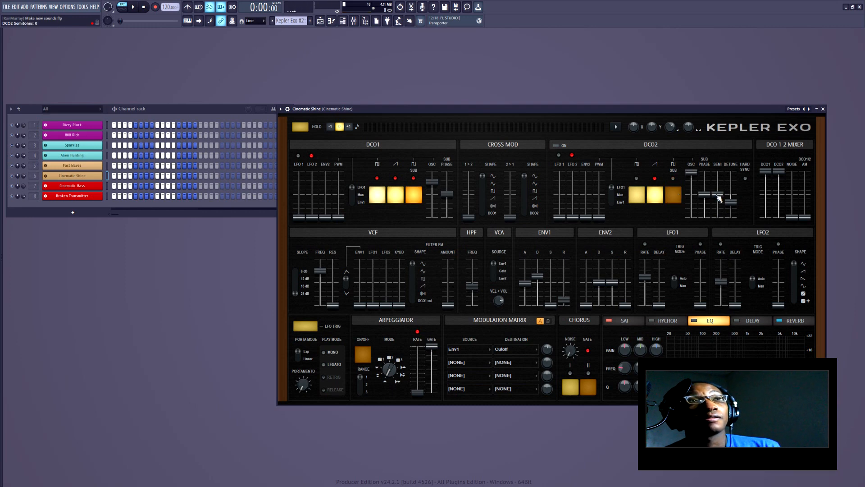
left_click_drag(717, 192, 717, 188)
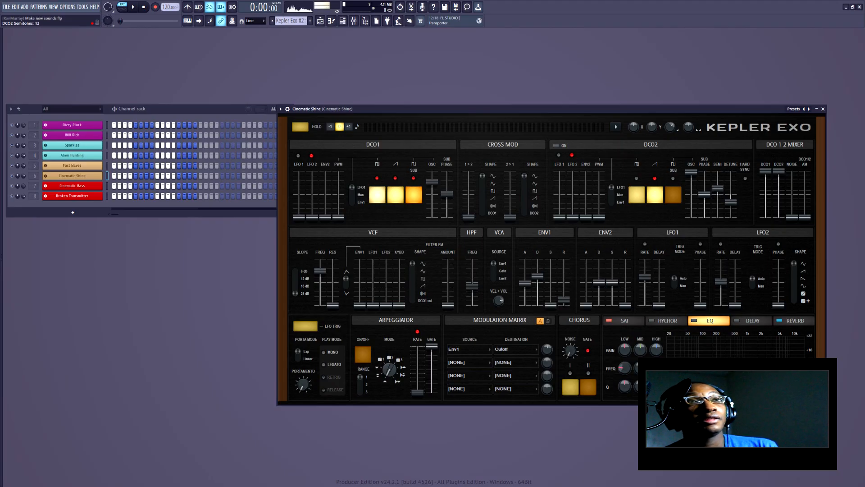
mouse_move(730, 202)
left_mouse_down()
mouse_move(730, 191)
mouse_move(731, 203)
left_mouse_up()
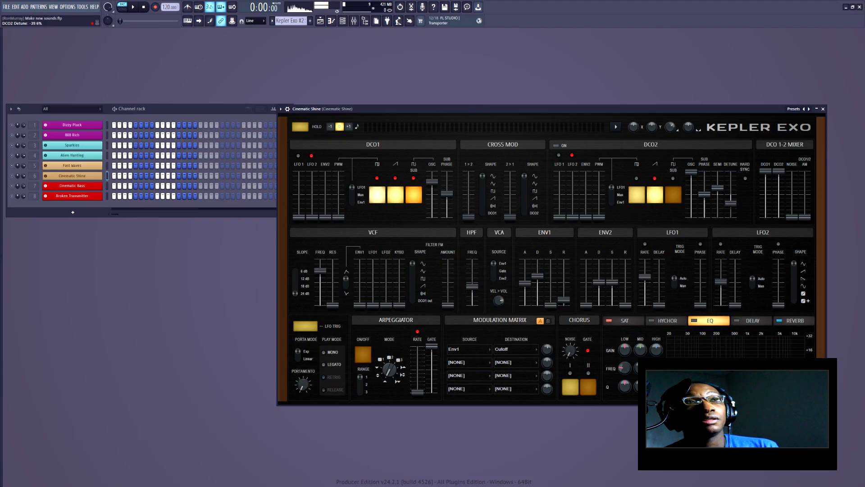
left_click(745, 179)
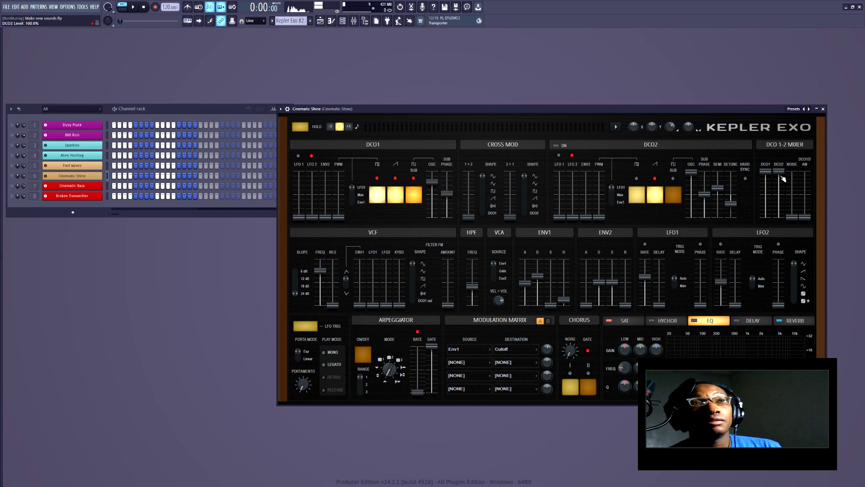
Try a lower DCO2 level of about 55% in the DCO 1-2 mixer and restore it to 100%
left_click_drag(782, 175, 782, 200)
mouse_move(766, 171)
left_mouse_down()
mouse_move(784, 199)
mouse_move(767, 176)
left_mouse_up()
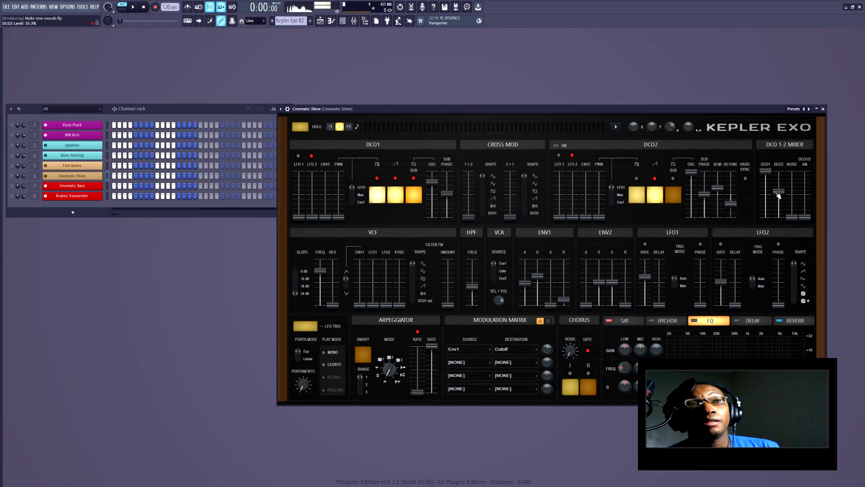
left_click_drag(778, 195, 779, 171)
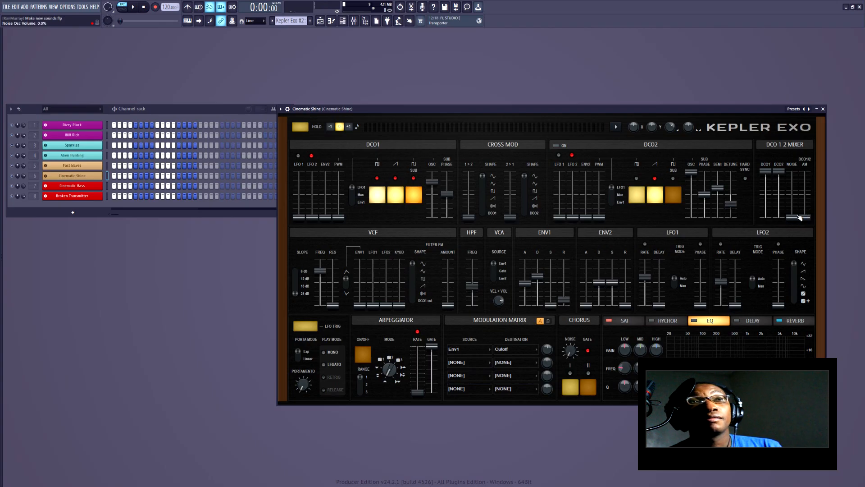
mouse_move(792, 217)
left_mouse_down()
mouse_move(792, 198)
mouse_move(792, 217)
mouse_move(808, 211)
mouse_move(808, 188)
mouse_move(809, 217)
left_mouse_up()
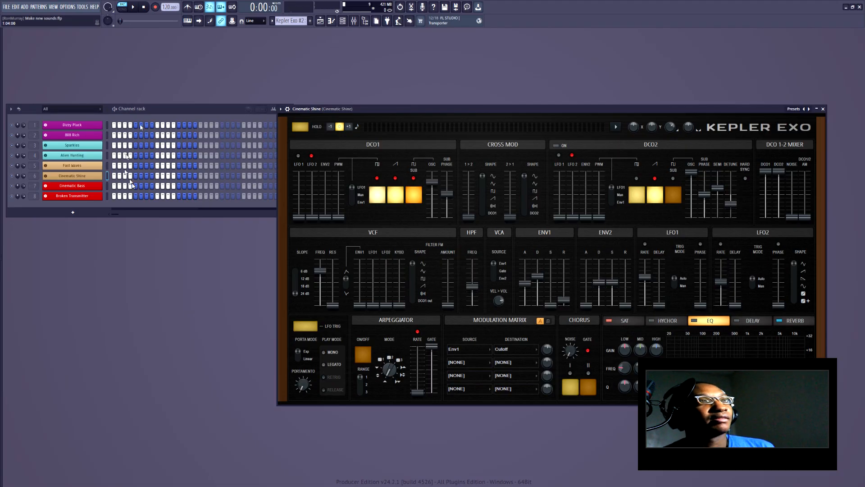
Open the Cinematic Bass channel and examine its saturation and EQ effects
left_click(80, 184)
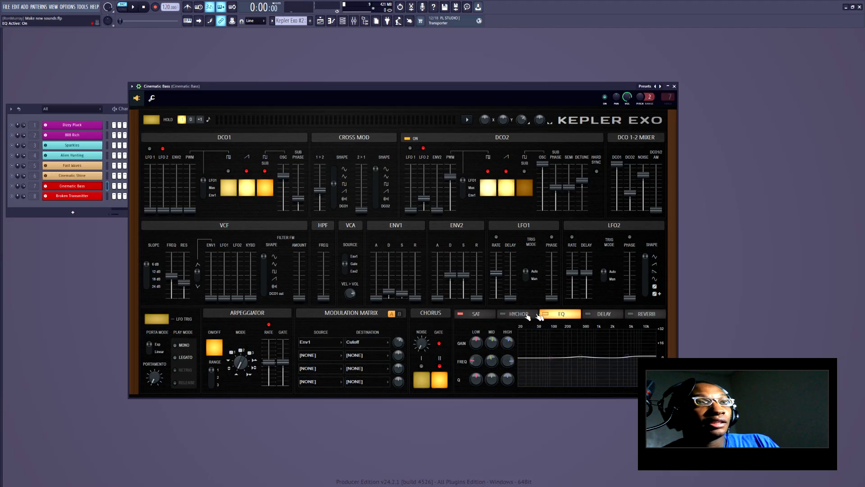
left_click(473, 314)
left_click(563, 316)
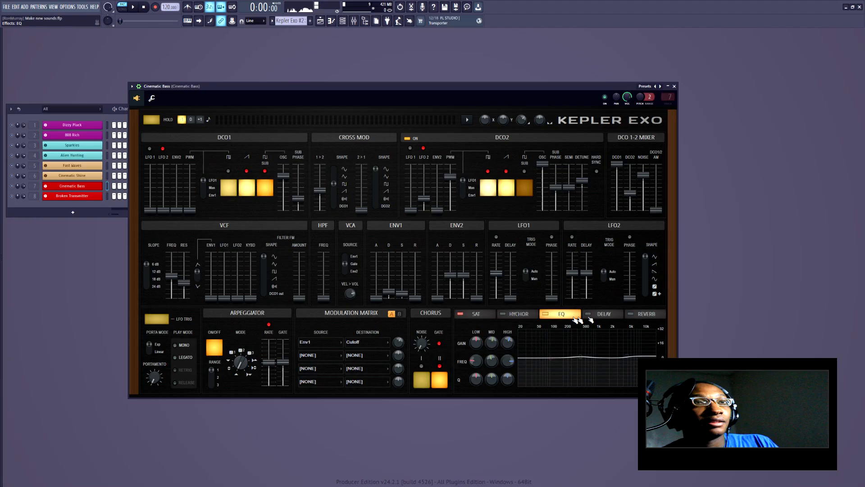
left_click_drag(580, 356, 590, 359)
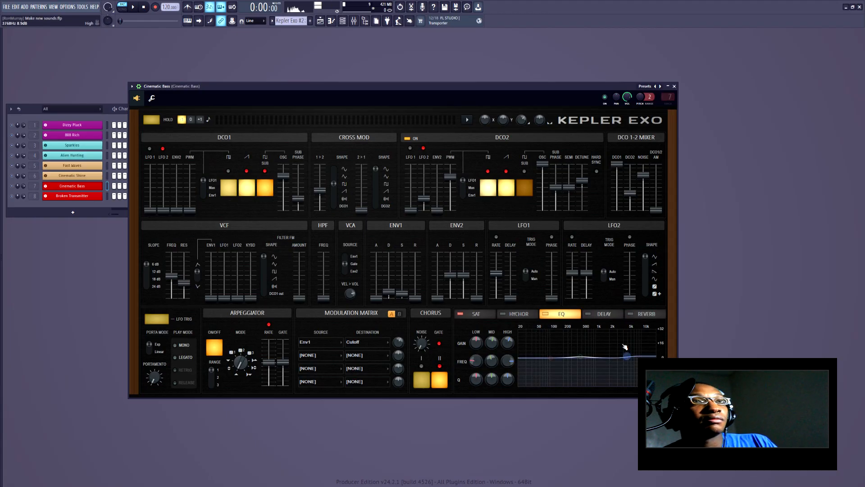
Open the Broken Transmitter channel and reposition its plugin window
left_click(90, 197)
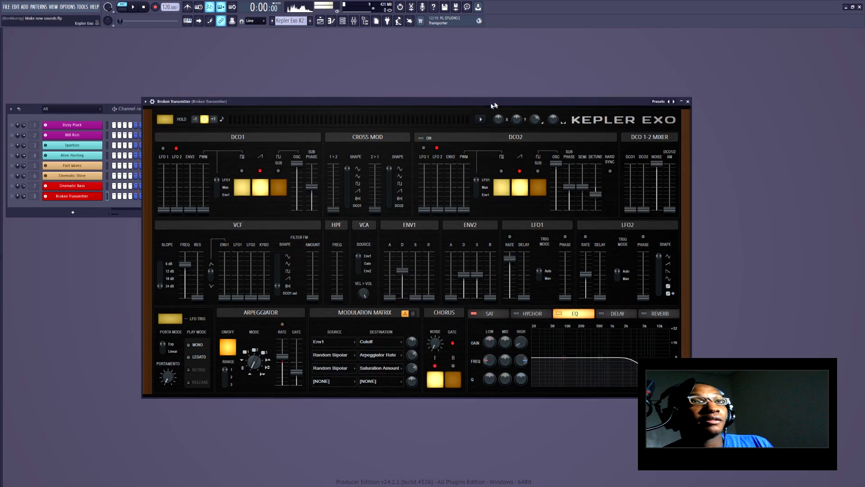
left_click_drag(501, 104, 522, 103)
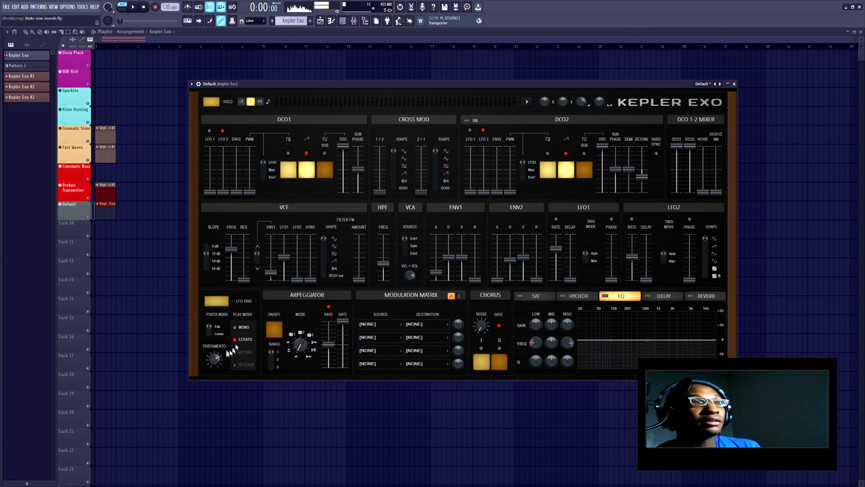
Try the Mono and Legato play modes on the Default patch and leave both switched off
left_click(240, 331)
left_click(243, 342)
left_click(243, 330)
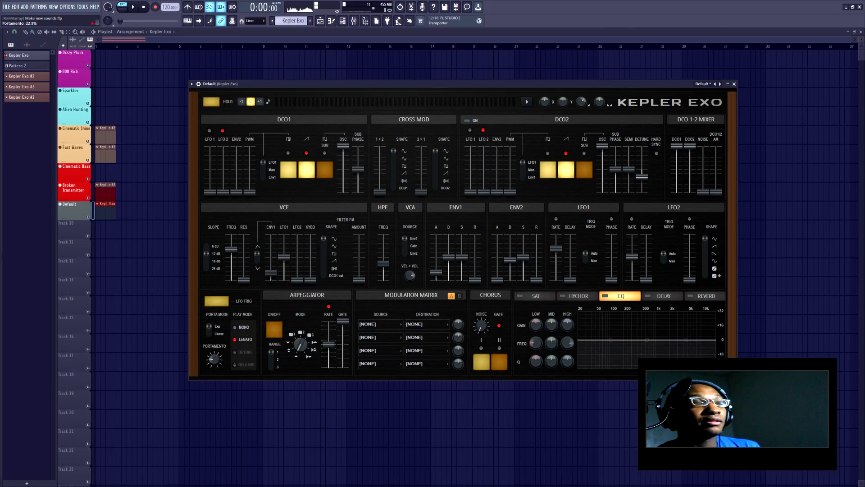
left_click(239, 330)
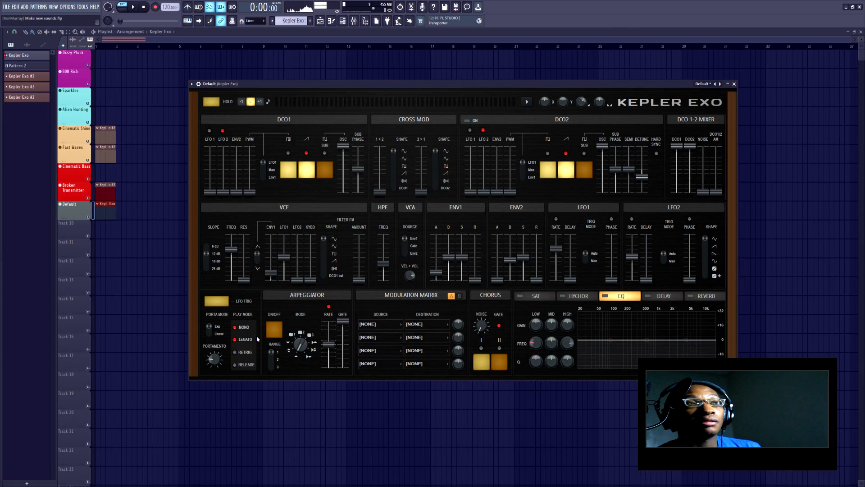
left_click(245, 340)
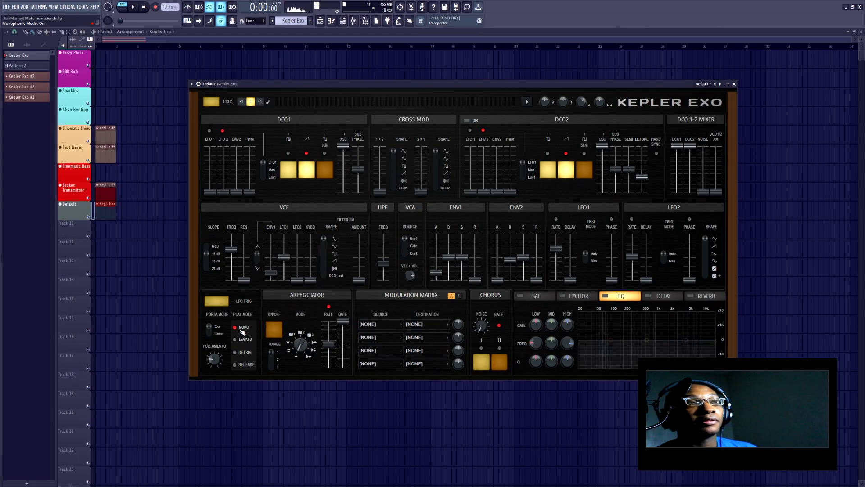
left_click(242, 332)
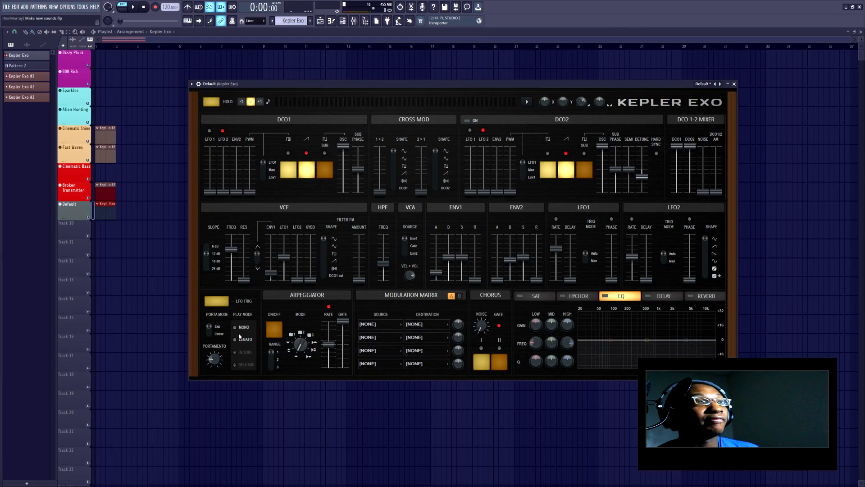
Compare the Exp and Linear portamento modes, settle on Linear and set the portamento to 31.8%
left_click(214, 334)
left_click(214, 329)
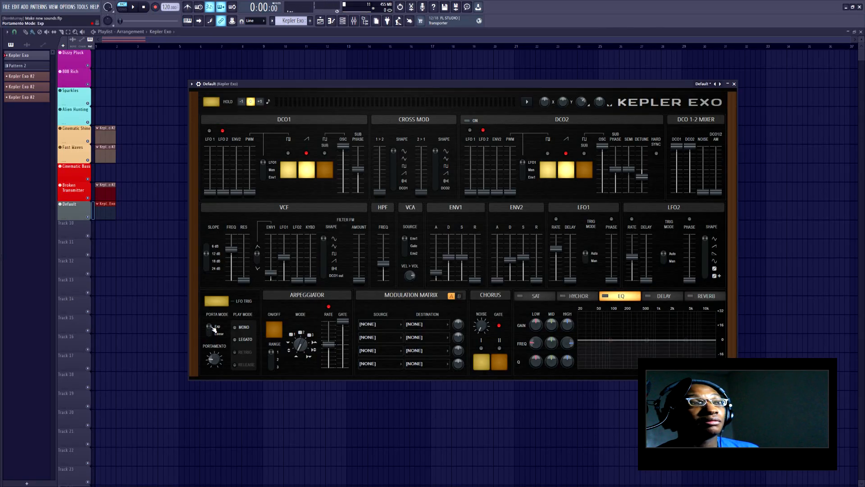
left_click(217, 334)
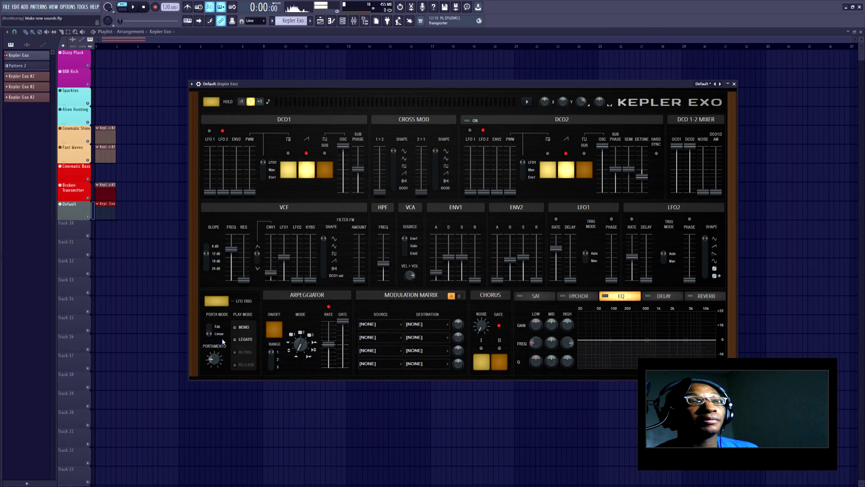
mouse_move(214, 359)
left_mouse_down()
mouse_move(214, 349)
mouse_move(216, 366)
left_mouse_up()
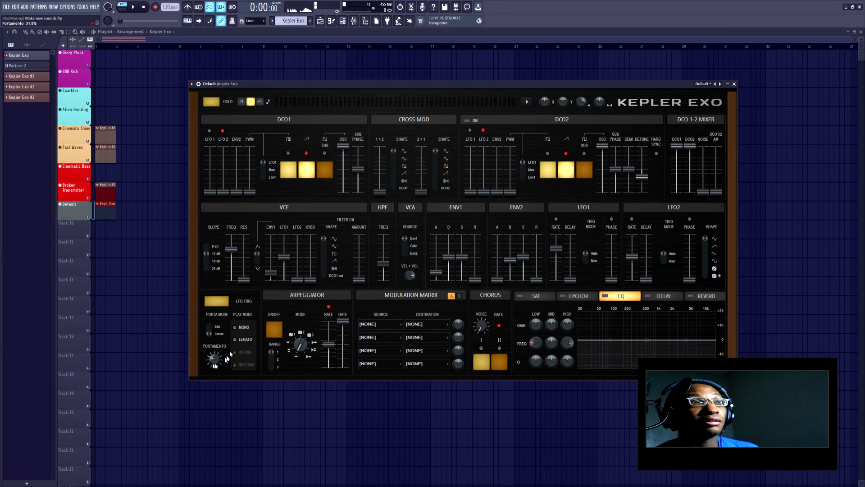
Switch on Mono to enable the Retrig and Release options, and turn Mono off again
left_click(241, 327)
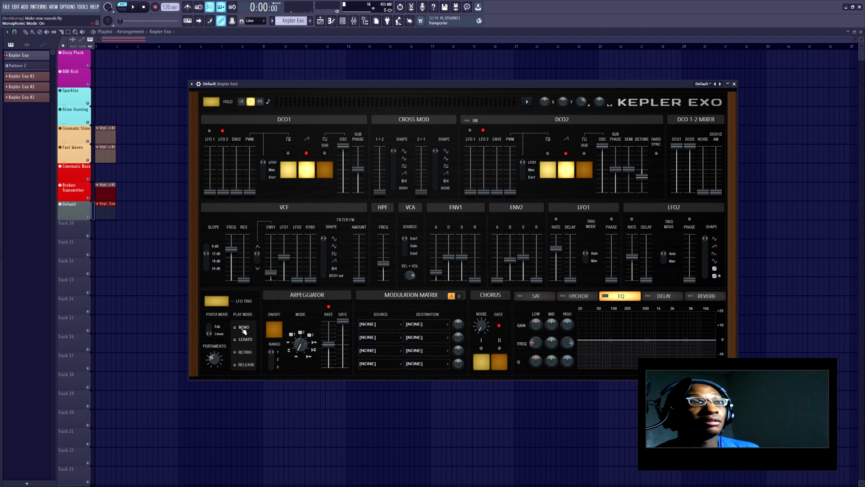
left_click(248, 355)
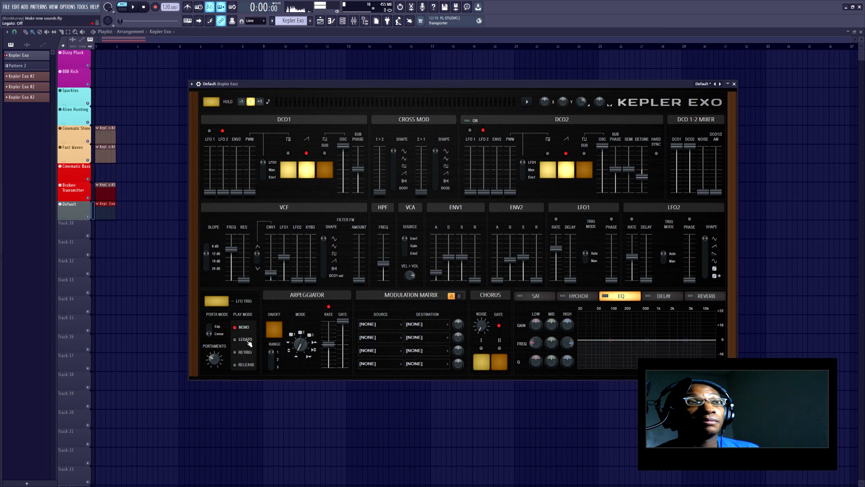
left_click(248, 366)
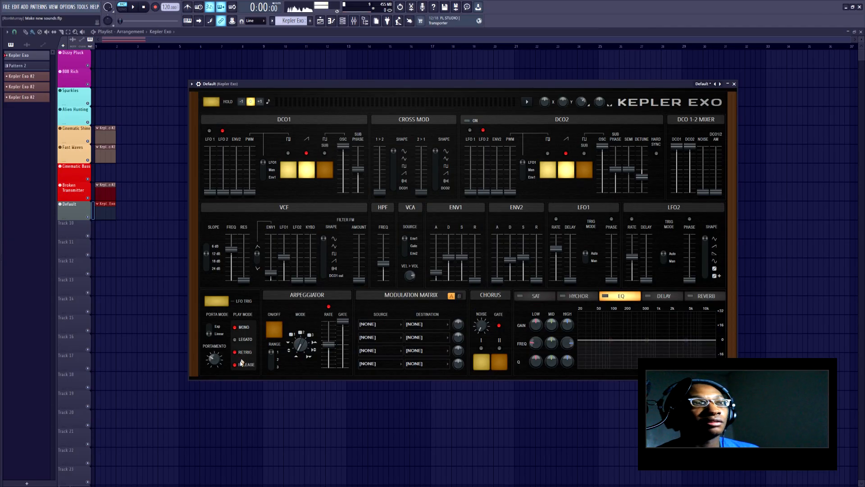
left_click(243, 331)
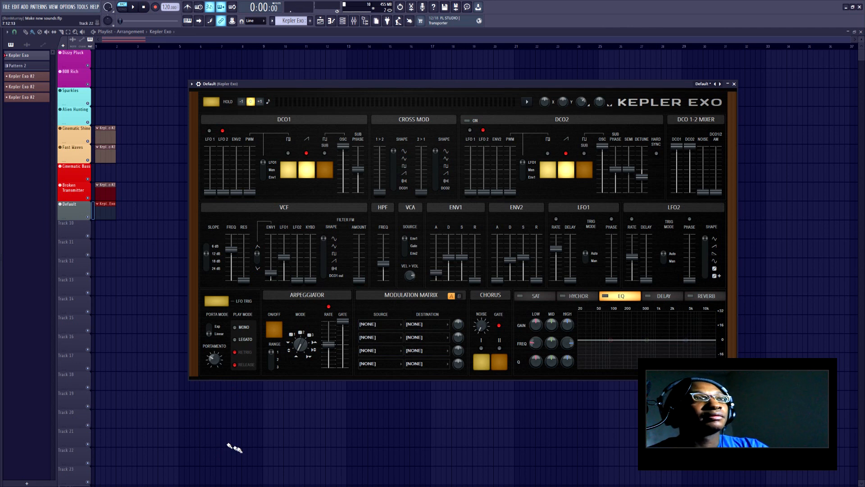
Slightly raise the LFO1 modulation amount in the Default patch's VCF section
left_click_drag(286, 260, 286, 256)
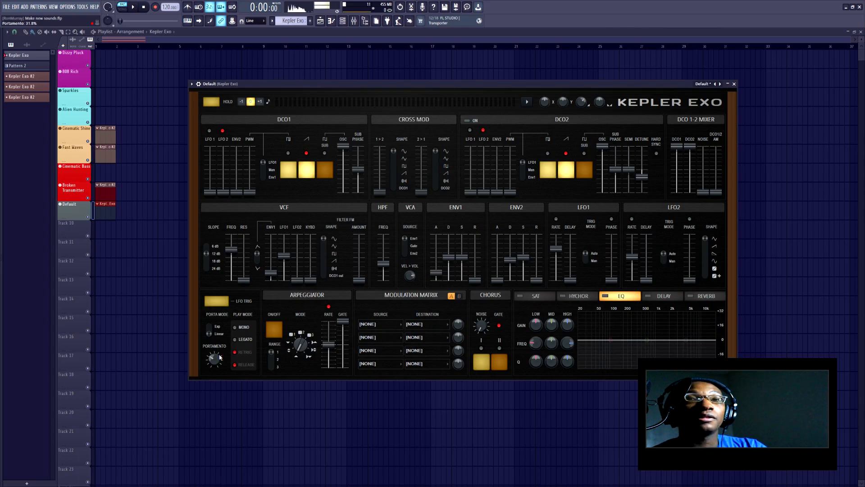
Switch on Mono with Retrig and Release off, and try a portamento of 3.1% before raising it again
left_click(244, 327)
left_click_drag(216, 358, 216, 376)
left_click(246, 353)
left_click(247, 364)
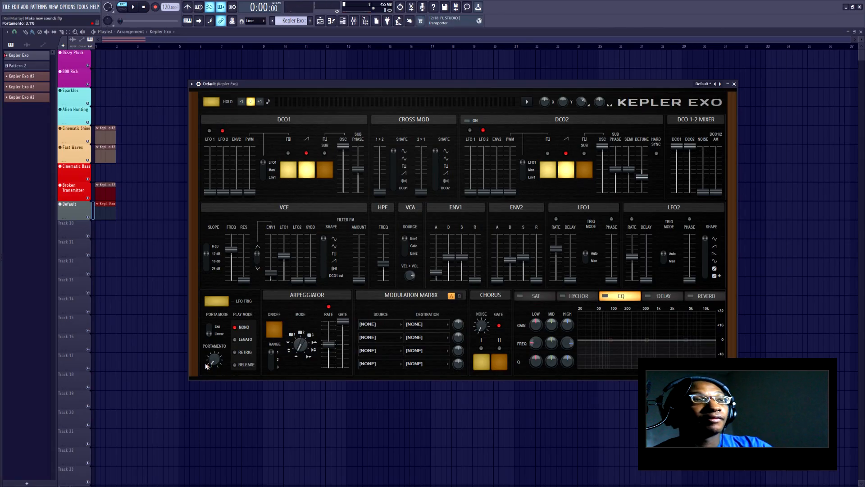
mouse_move(215, 366)
left_mouse_down()
mouse_move(213, 357)
mouse_move(215, 366)
left_mouse_up()
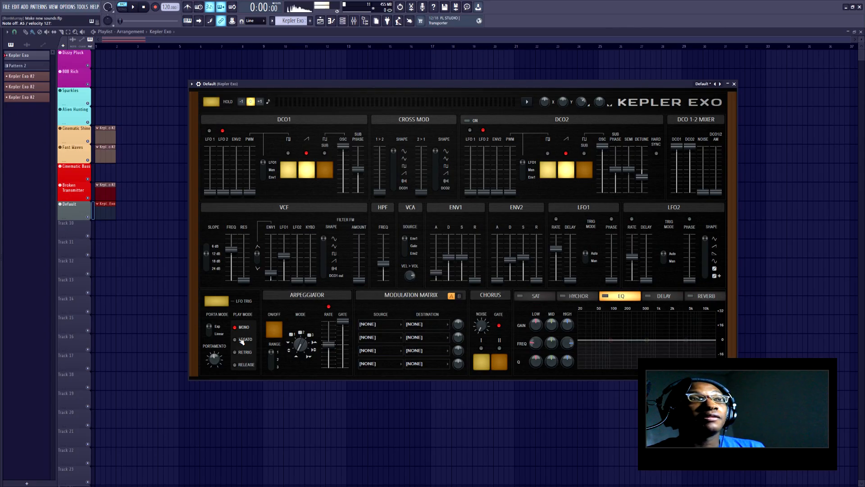
Enable Retrig and Release in the play mode options and raise the ENV1 modulation amount in the VCF section
left_click(244, 352)
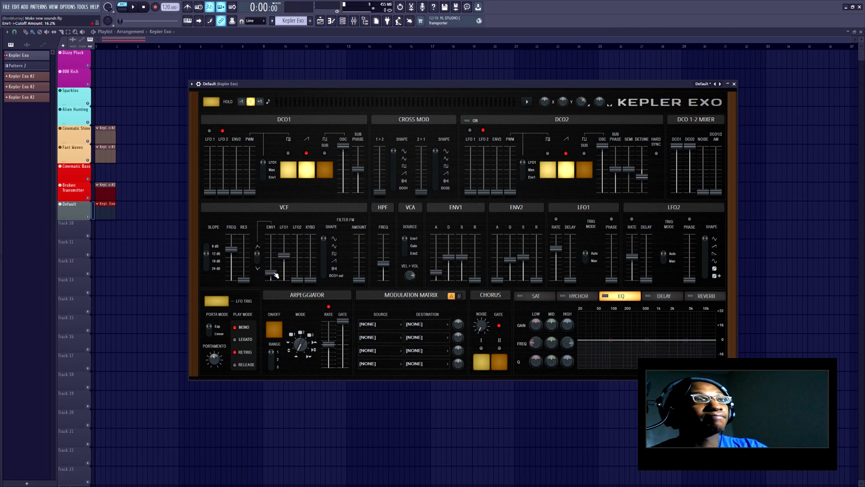
left_click_drag(274, 274, 275, 263)
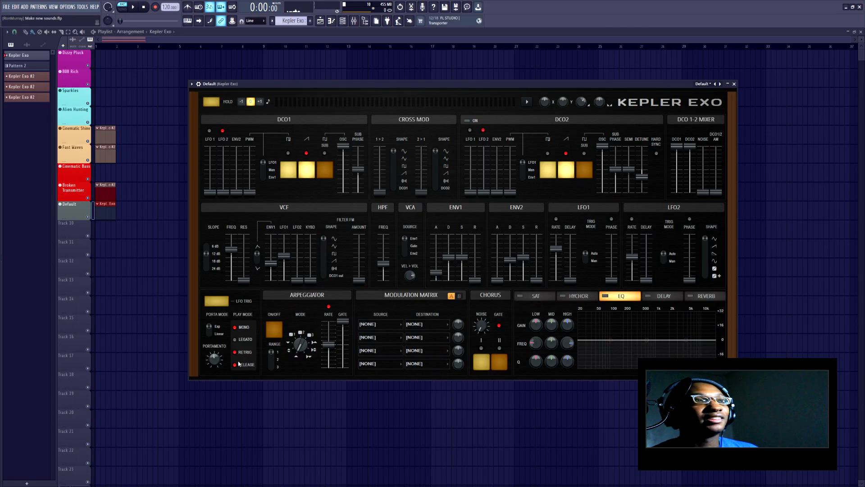
Switch on Legato, turn Mono off, and leave LFO Trig switched on
left_click(249, 342)
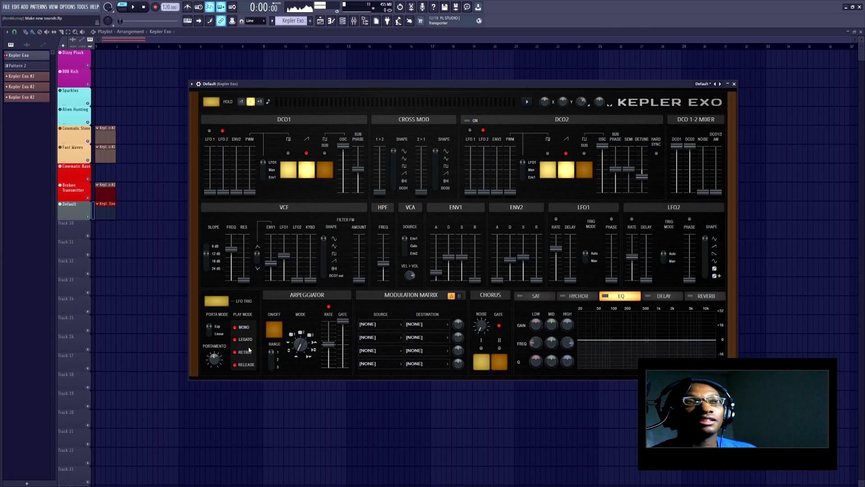
left_click(243, 328)
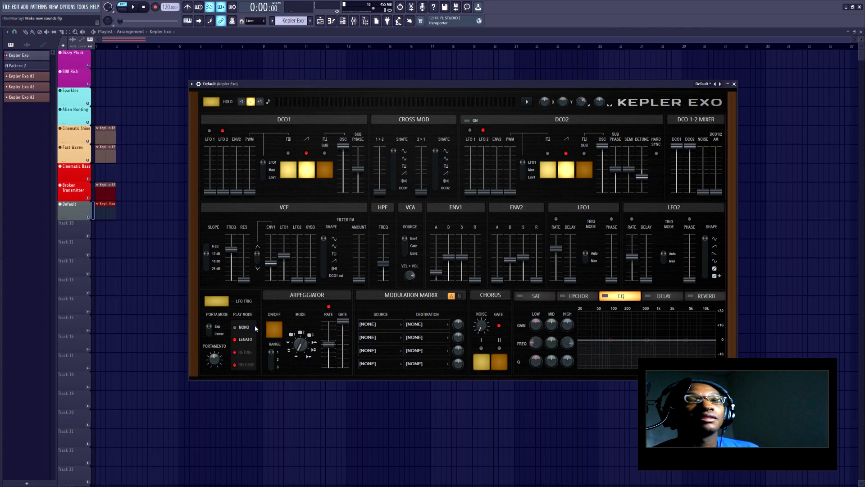
left_click(219, 307)
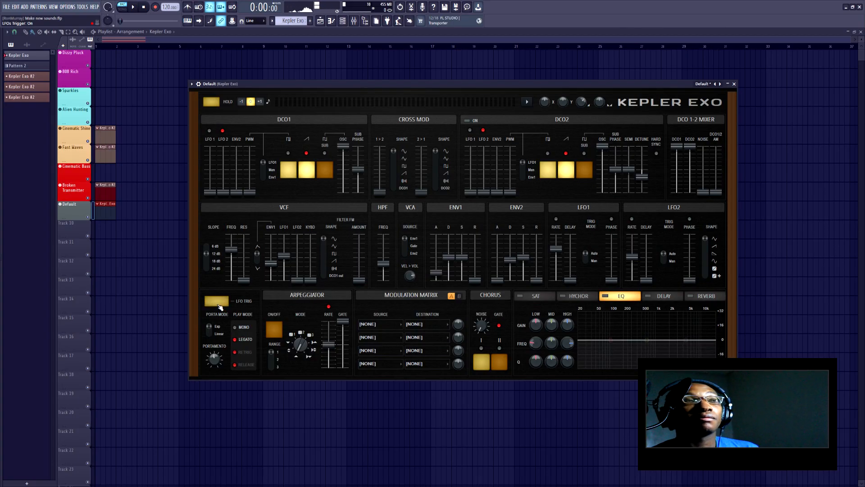